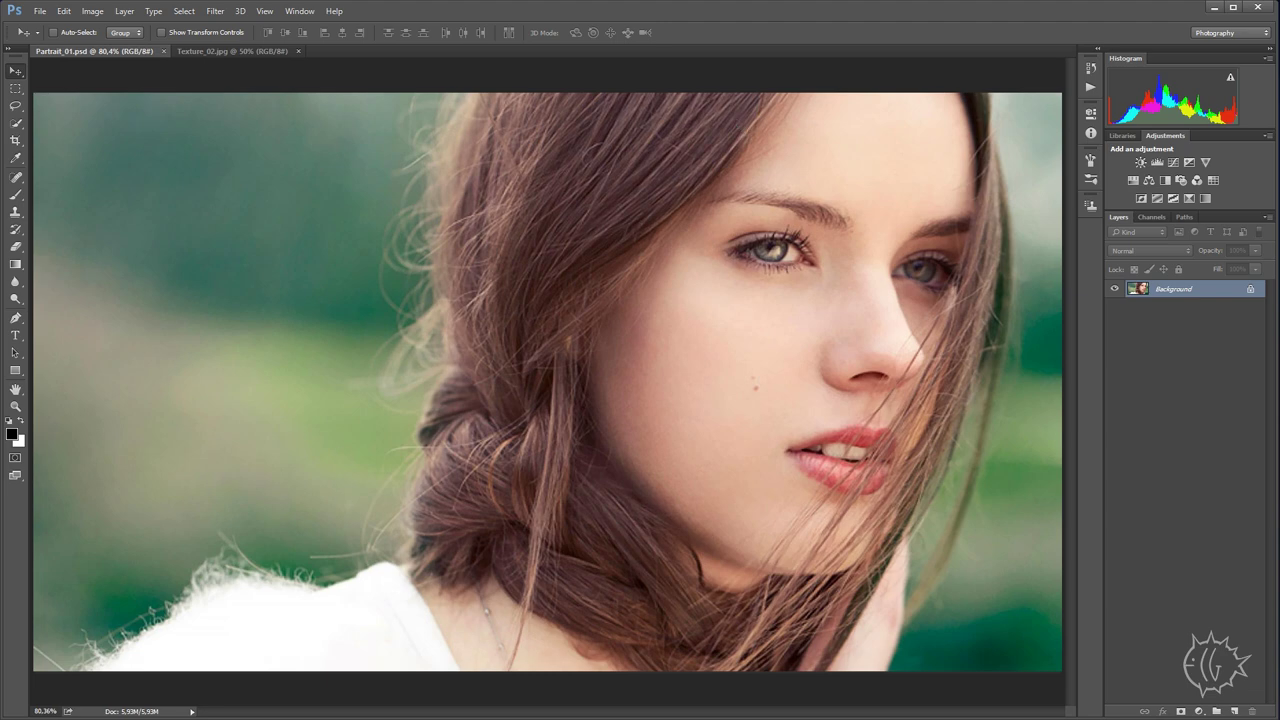
- Paint a Quick Selection over the green background on the left and right with an enlarged brush
{"action": "left_click", "coordinate": [21, 125]}
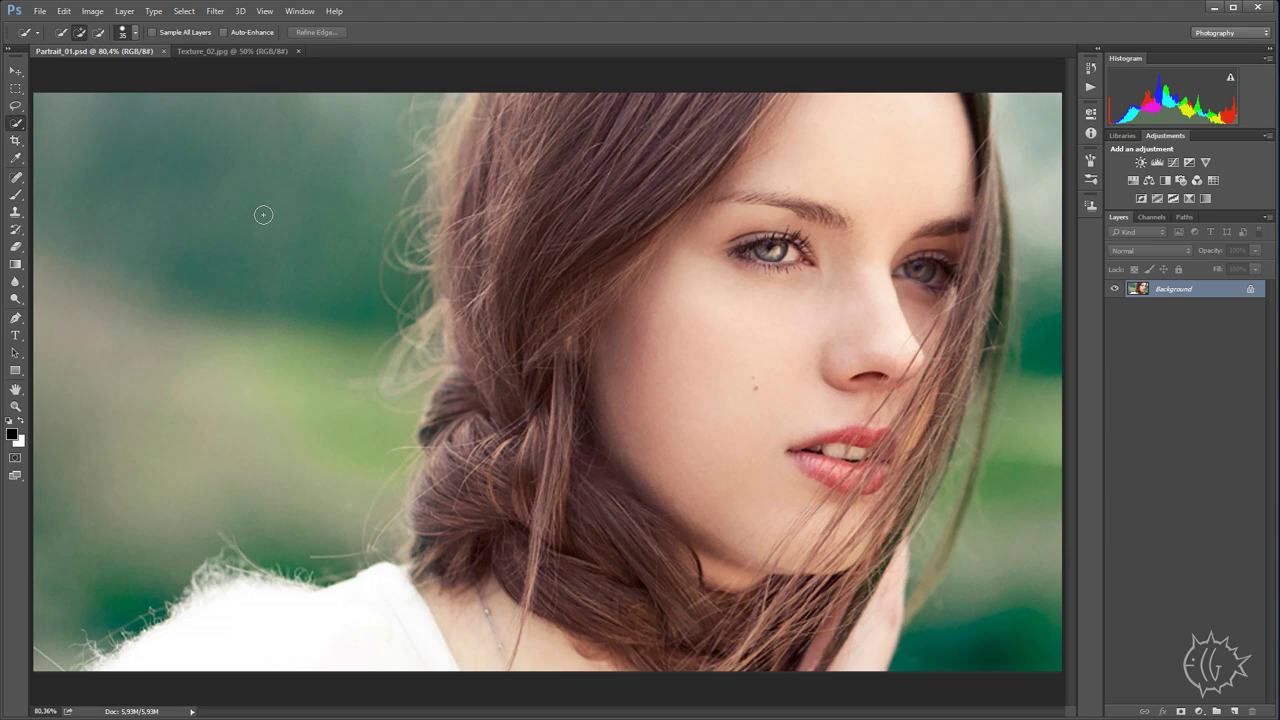
{"action": "key", "text": "bracketright"}
{"action": "key", "text": "bracketright"}
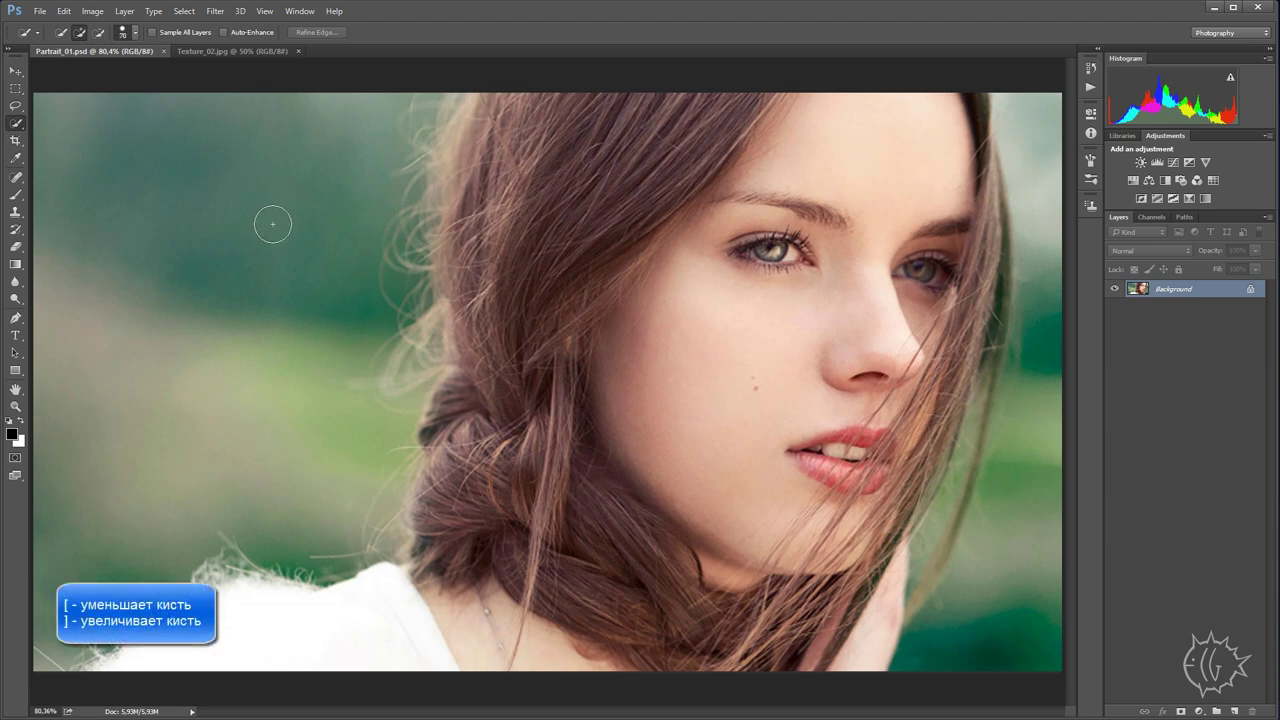
{"action": "left_click_drag", "start_coordinate": [68, 120], "coordinate": [280, 429]}
{"action": "left_click_drag", "start_coordinate": [1057, 118], "coordinate": [1045, 559]}
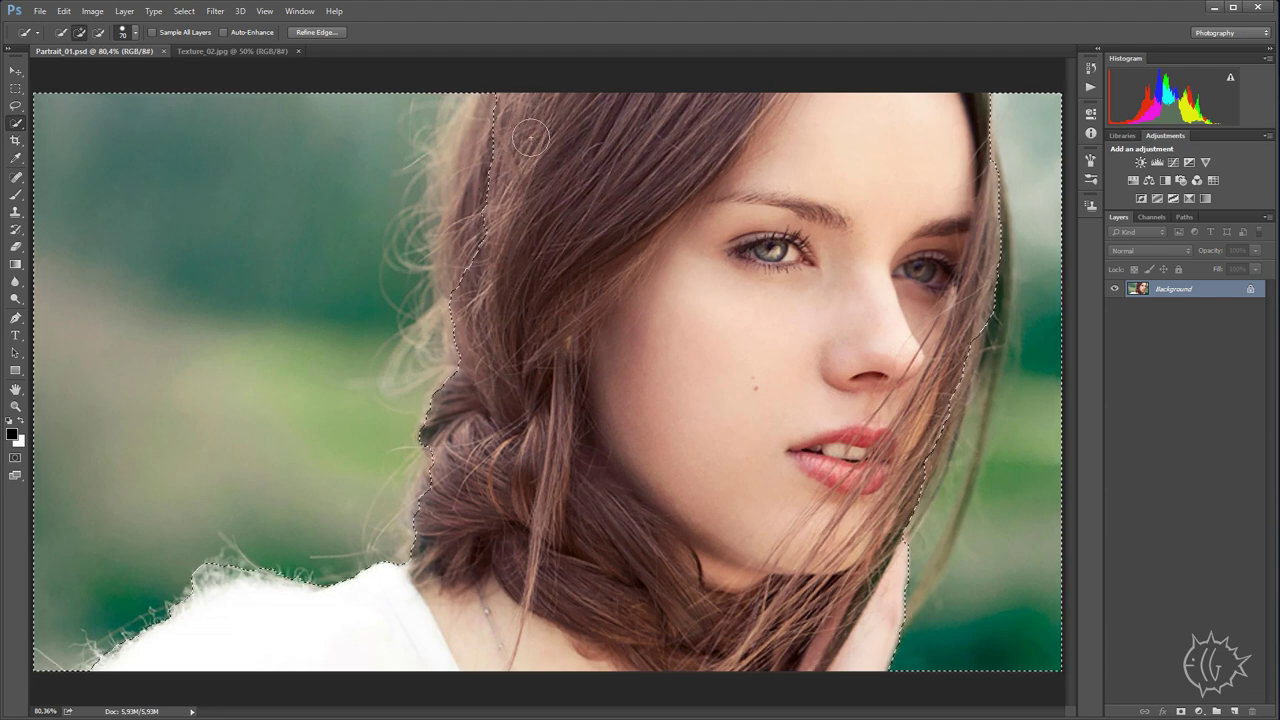
- Tighten the selection along the hair, subtracting hair strands and adding background beside the left hair
{"action": "left_click_drag", "start_coordinate": [530, 137], "coordinate": [478, 305]}
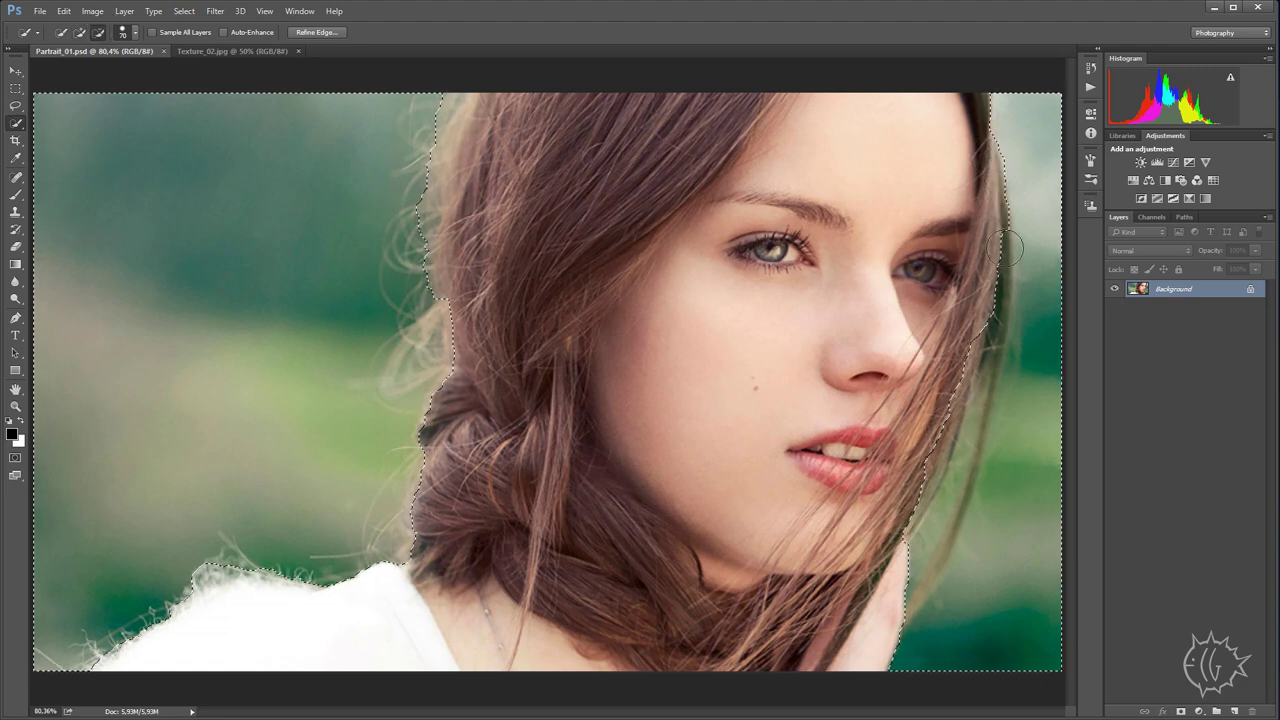
{"action": "mouse_move", "coordinate": [1000, 330]}
{"action": "left_mouse_down"}
{"action": "mouse_move", "coordinate": [913, 632]}
{"action": "mouse_move", "coordinate": [938, 506]}
{"action": "left_mouse_up"}
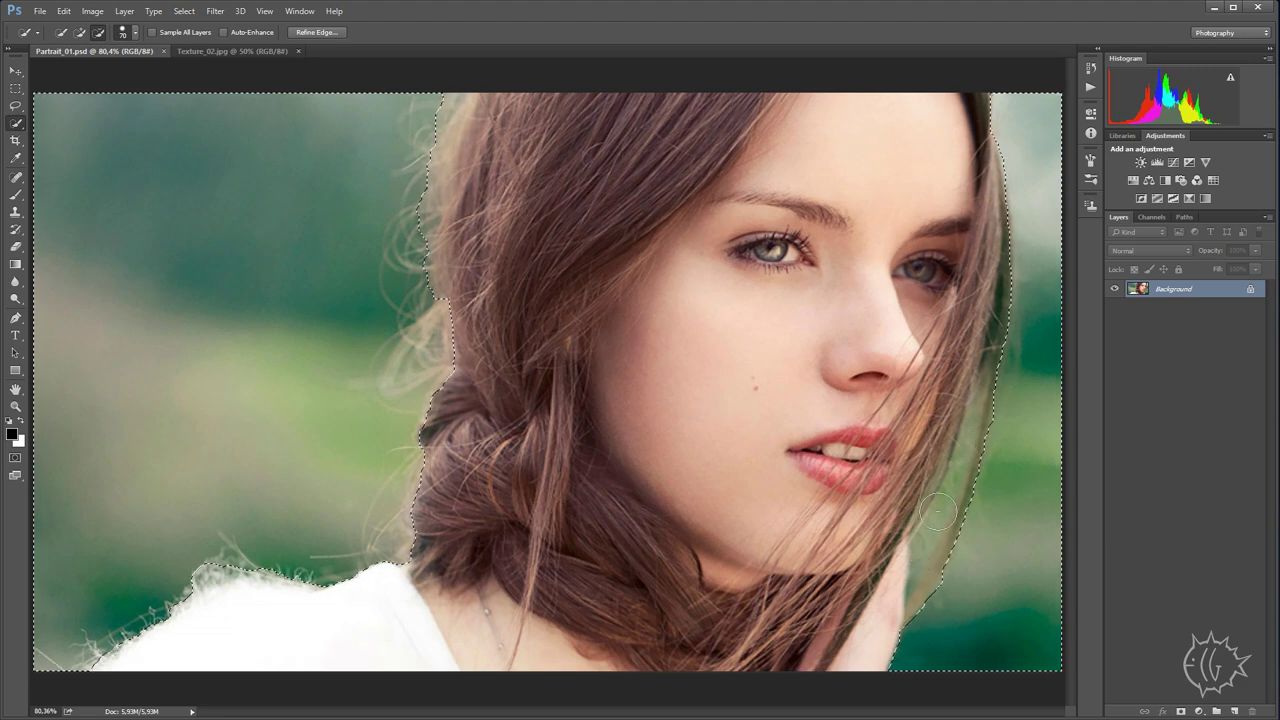
{"action": "key", "text": "bracketleft"}
{"action": "key", "text": "bracketleft"}
{"action": "key", "text": "bracketleft"}
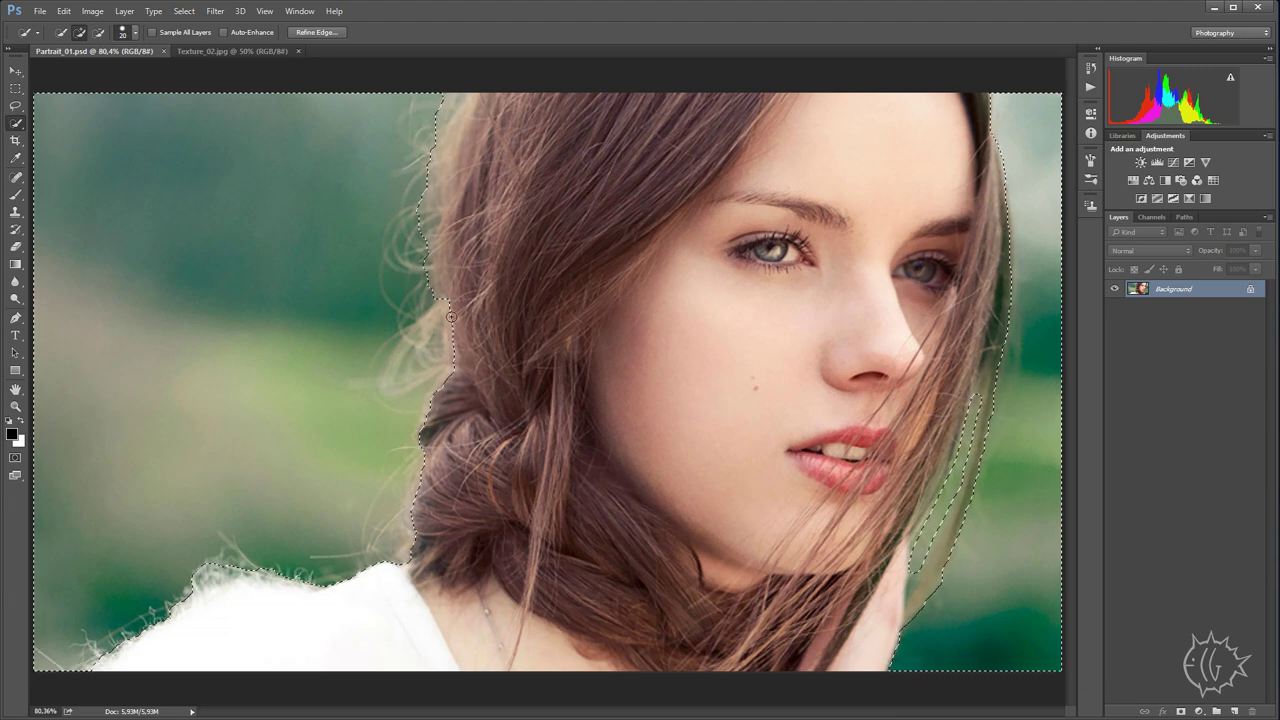
{"action": "key", "text": "bracketright"}
{"action": "key", "text": "bracketright"}
{"action": "key", "text": "bracketright"}
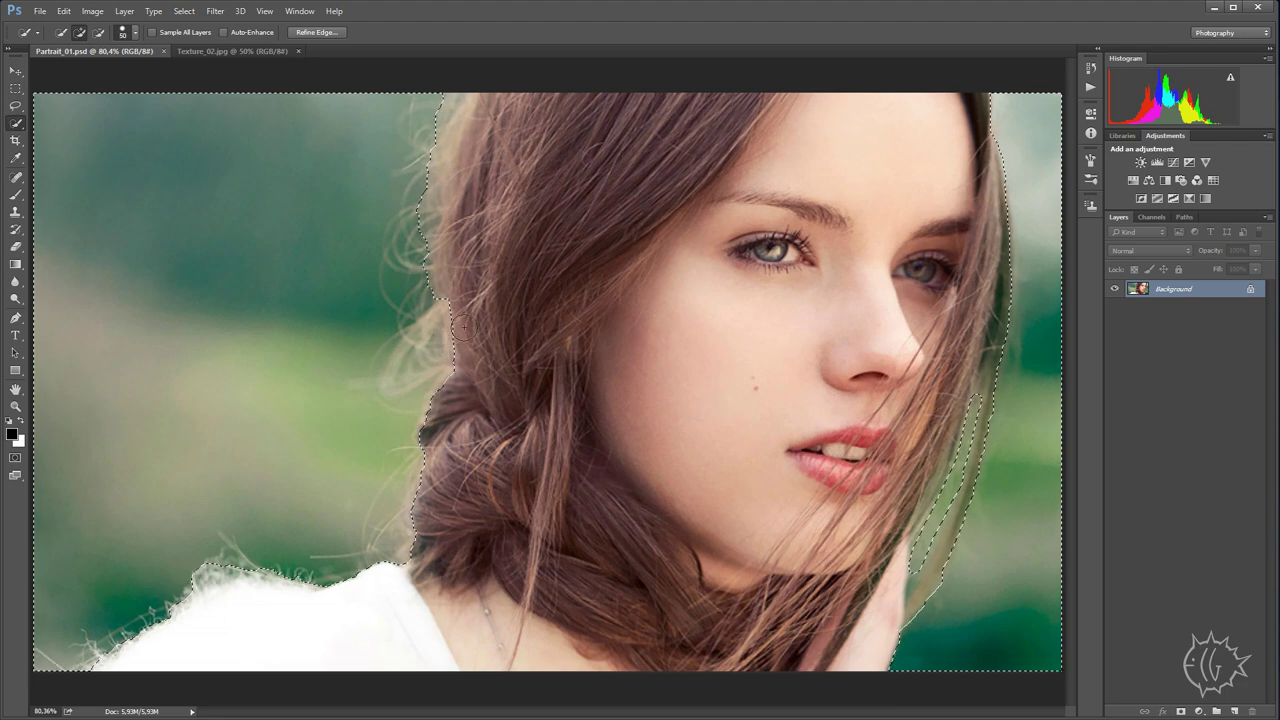
{"action": "left_click_drag", "start_coordinate": [463, 327], "coordinate": [401, 394]}
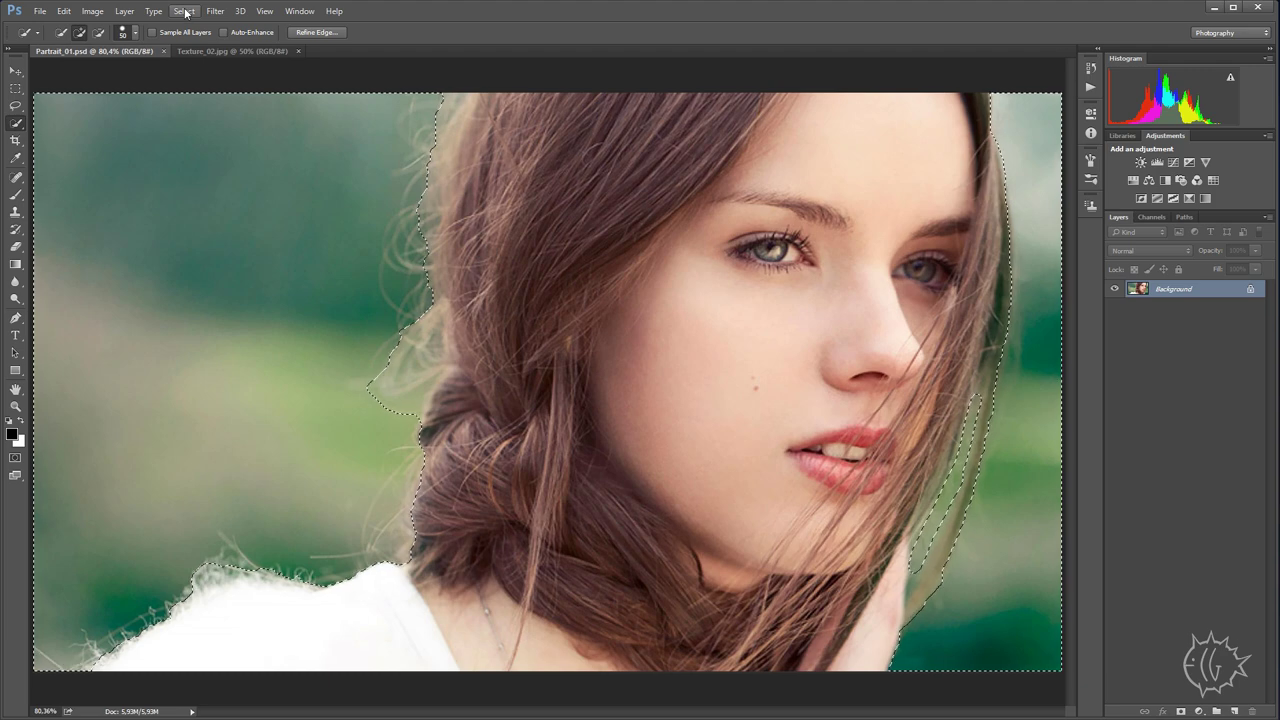
- Invert the selection to the woman and open Refine Edge, moving the dialog aside to pick a view
{"action": "left_click", "coordinate": [185, 12]}
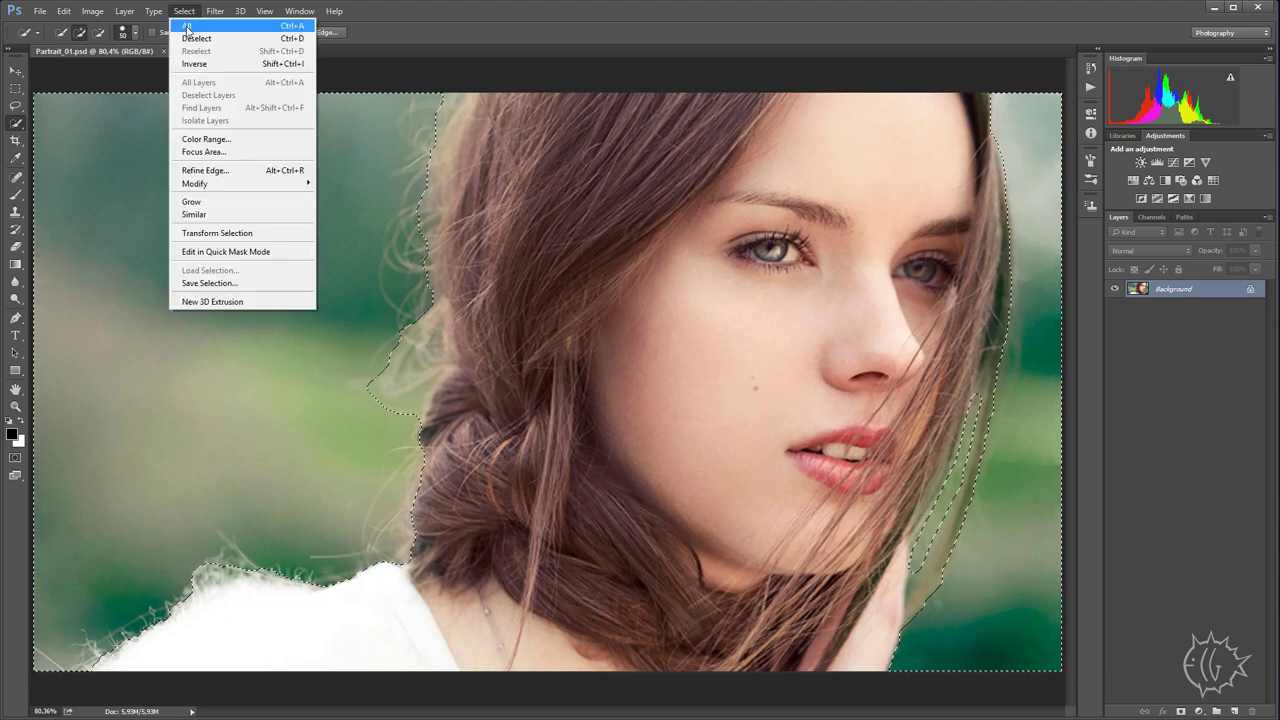
{"action": "left_click", "coordinate": [195, 64]}
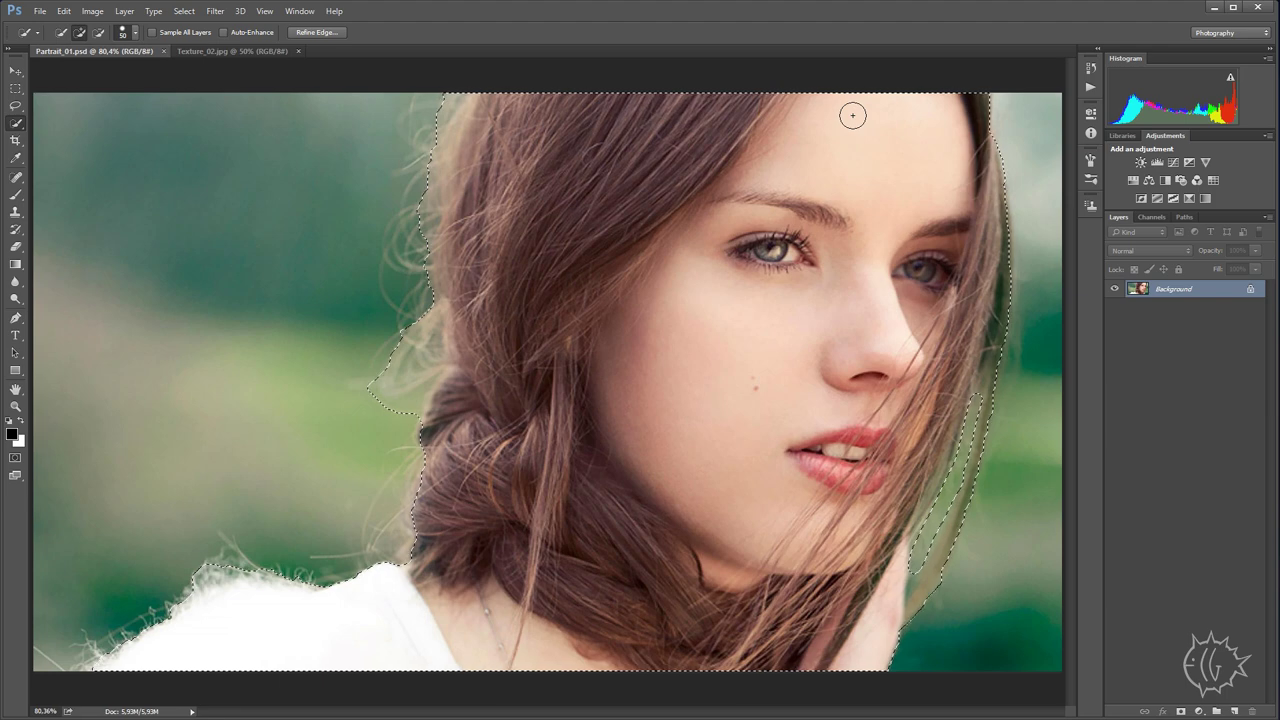
{"action": "left_click", "coordinate": [316, 33]}
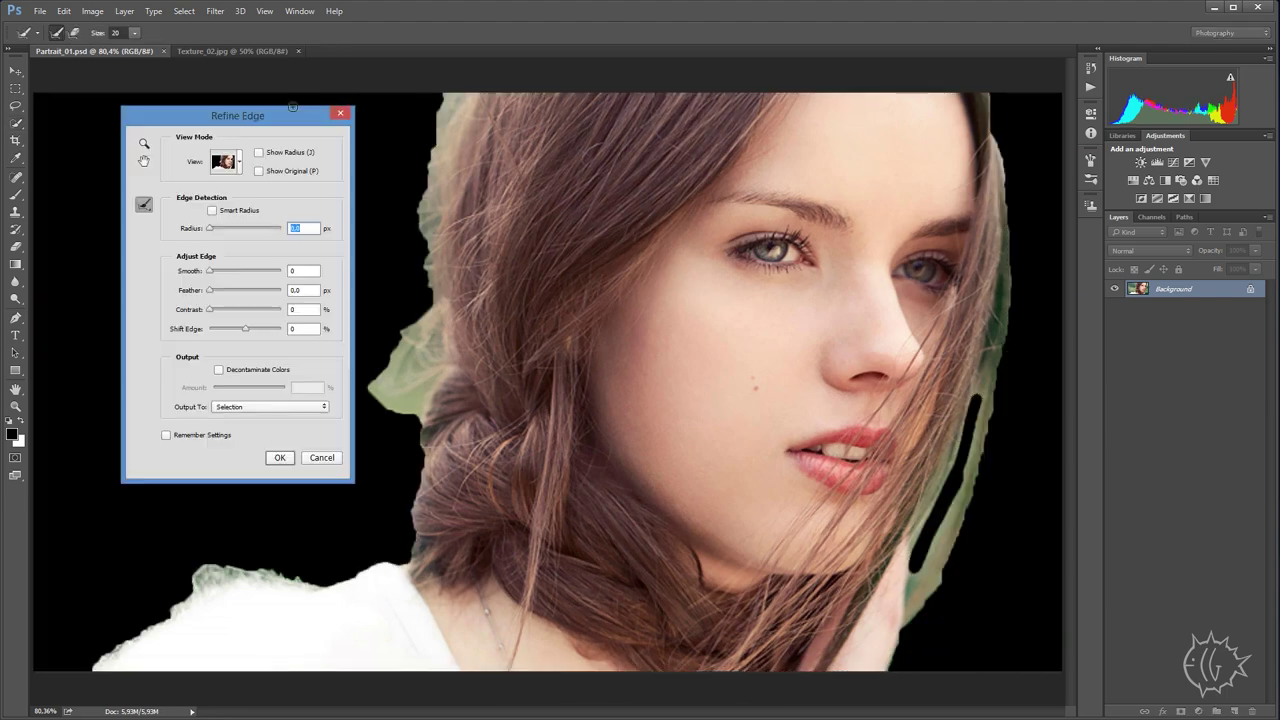
{"action": "left_click_drag", "start_coordinate": [286, 108], "coordinate": [255, 120]}
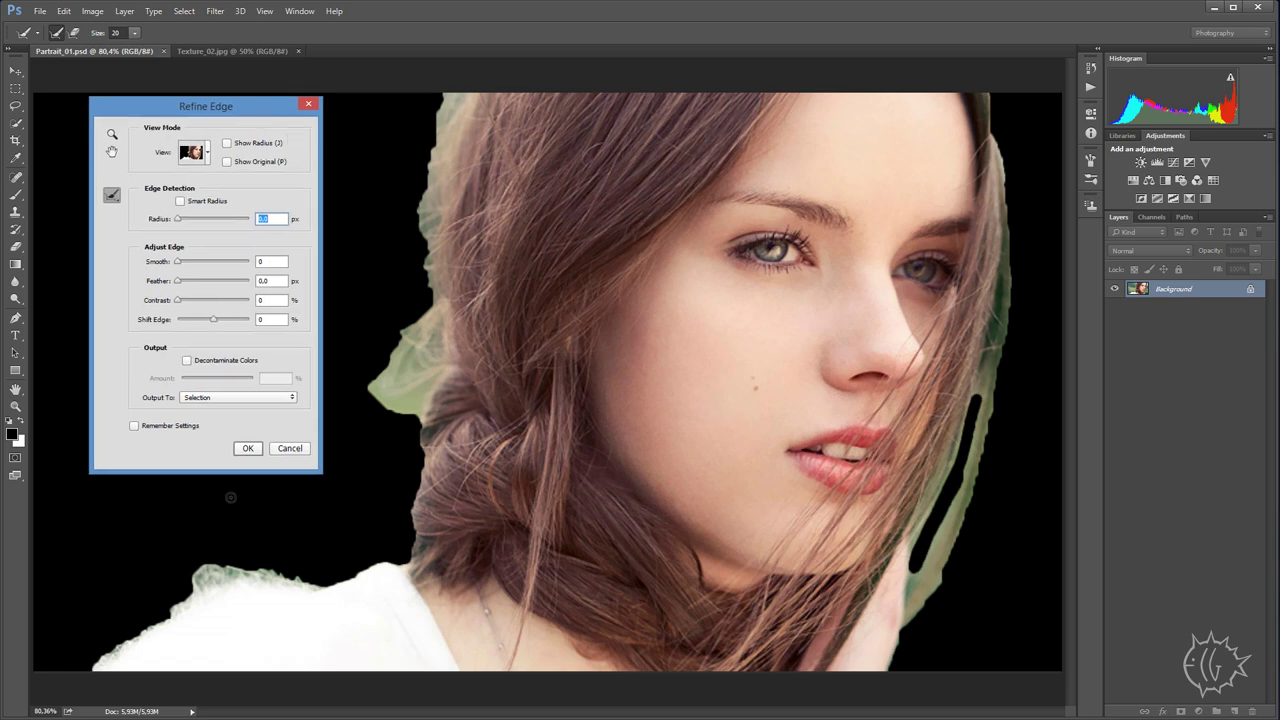
{"action": "left_click_drag", "start_coordinate": [208, 104], "coordinate": [202, 120]}
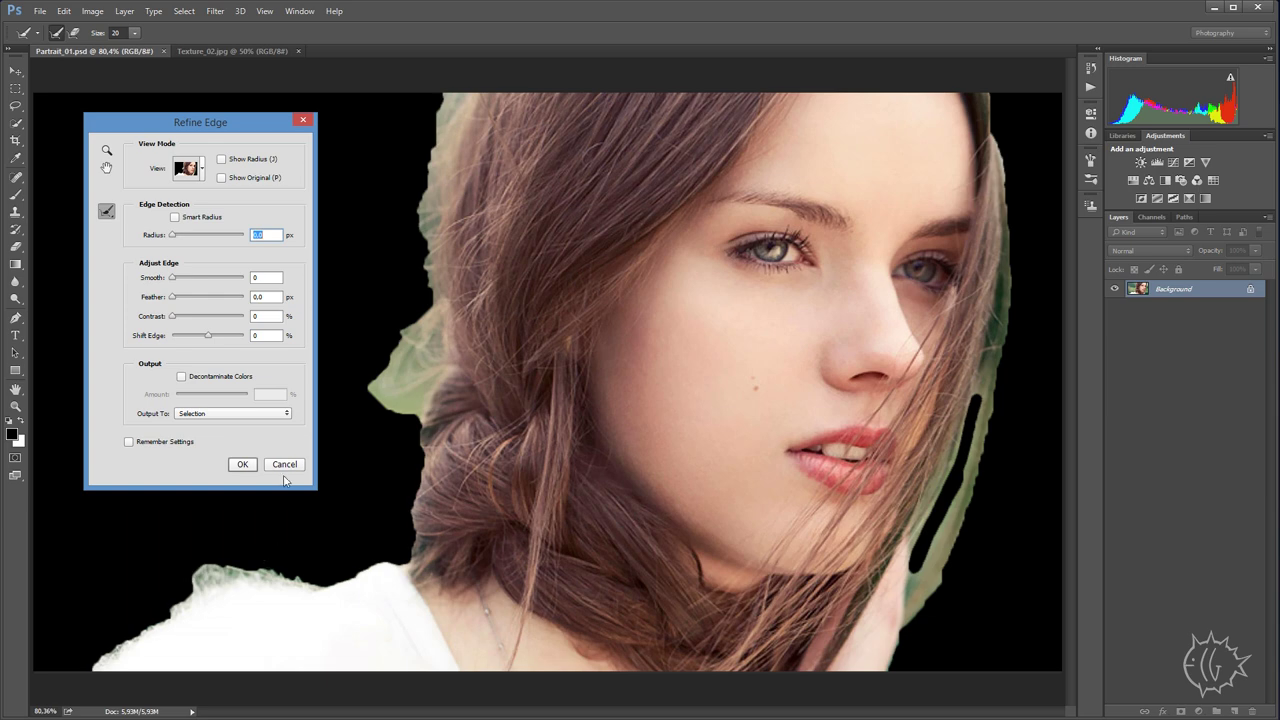
{"action": "left_click", "coordinate": [203, 174]}
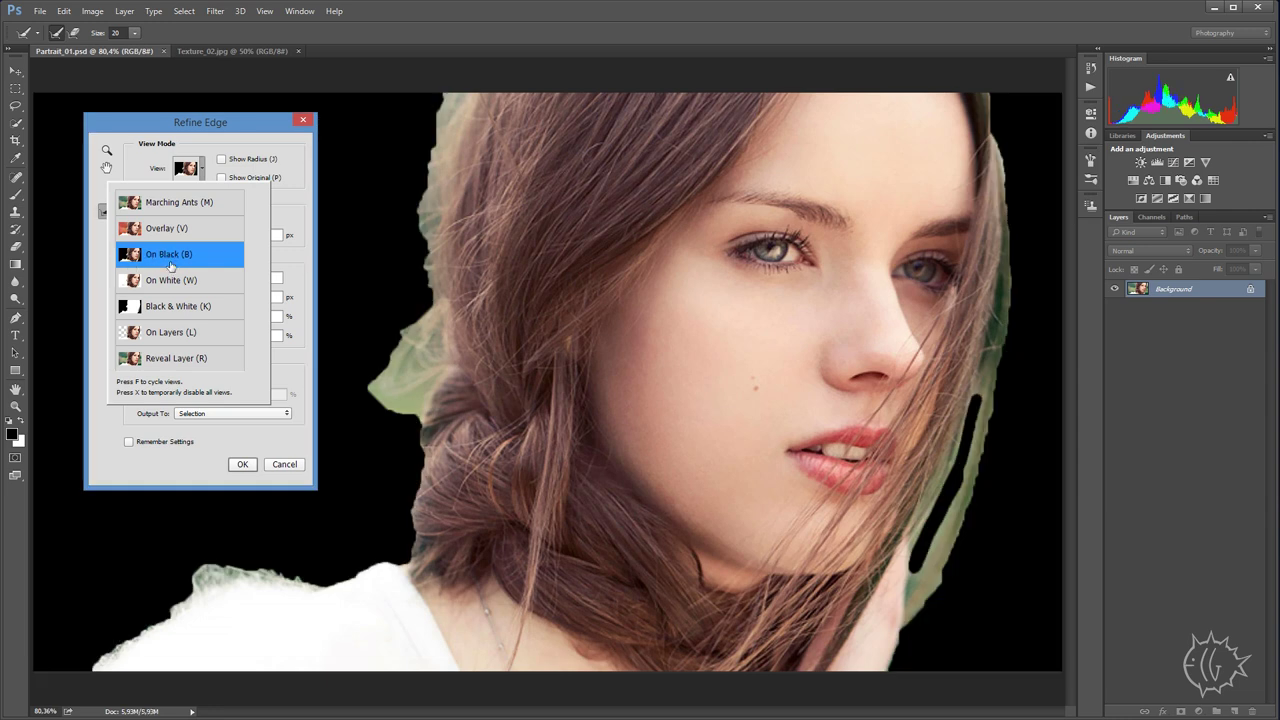
- Preview On Black and refine the edge along the shoulder and left braid with a larger brush
{"action": "left_click", "coordinate": [234, 135]}
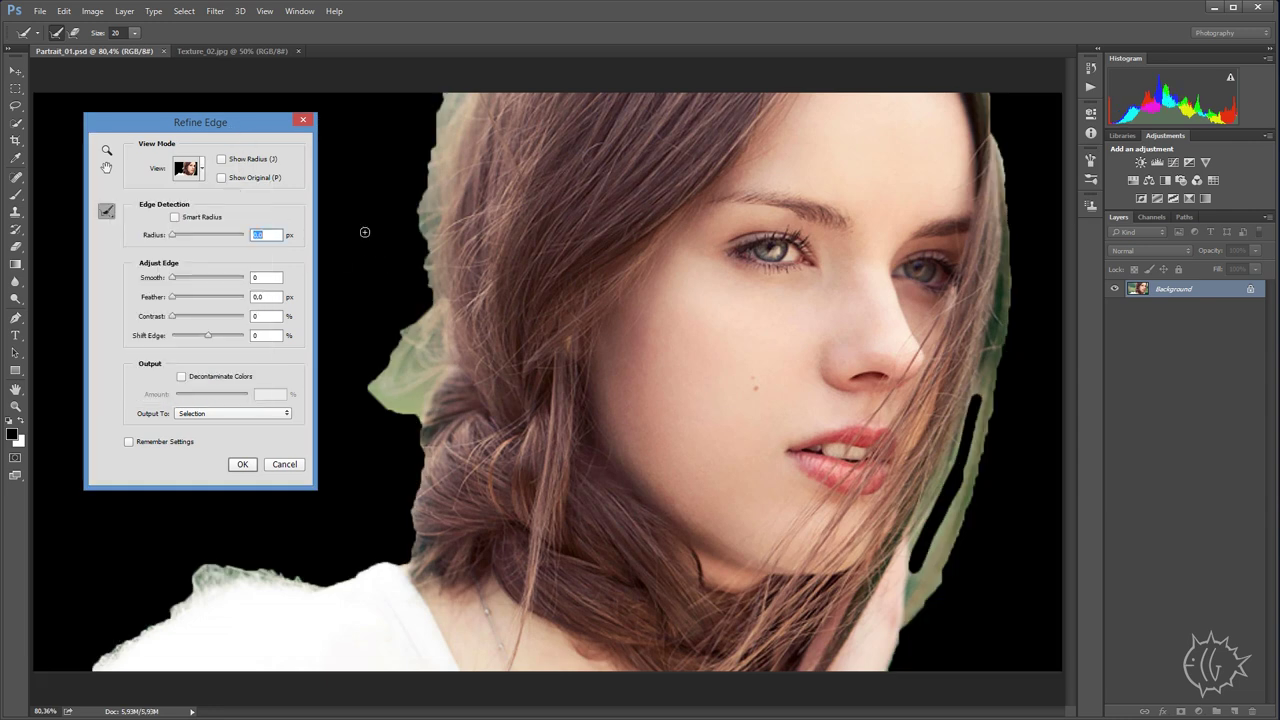
{"action": "left_click_drag", "start_coordinate": [245, 137], "coordinate": [233, 137]}
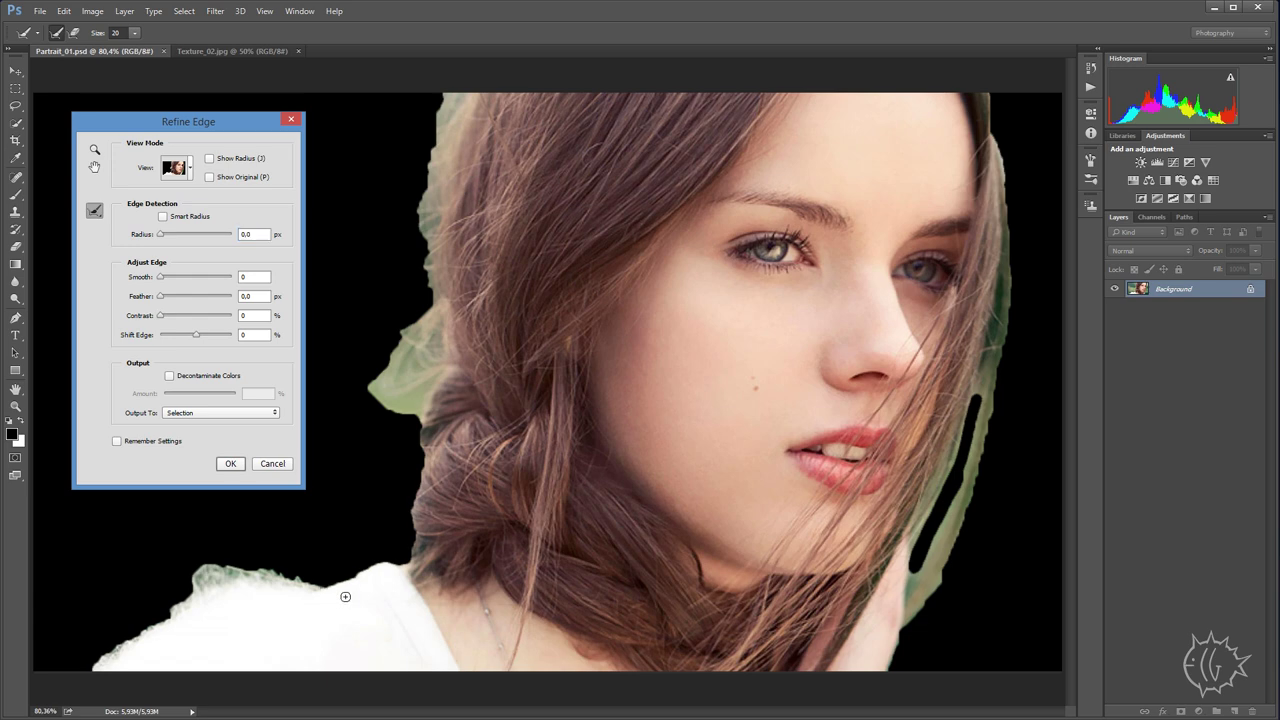
{"action": "key", "text": "bracketright"}
{"action": "key", "text": "bracketright"}
{"action": "key", "text": "bracketright"}
{"action": "key", "text": "bracketright"}
{"action": "key", "text": "bracketright"}
{"action": "key", "text": "bracketright"}
{"action": "key", "text": "bracketright"}
{"action": "mouse_move", "coordinate": [415, 580]}
{"action": "left_mouse_down"}
{"action": "mouse_move", "coordinate": [162, 641]}
{"action": "mouse_move", "coordinate": [91, 691]}
{"action": "left_mouse_up"}
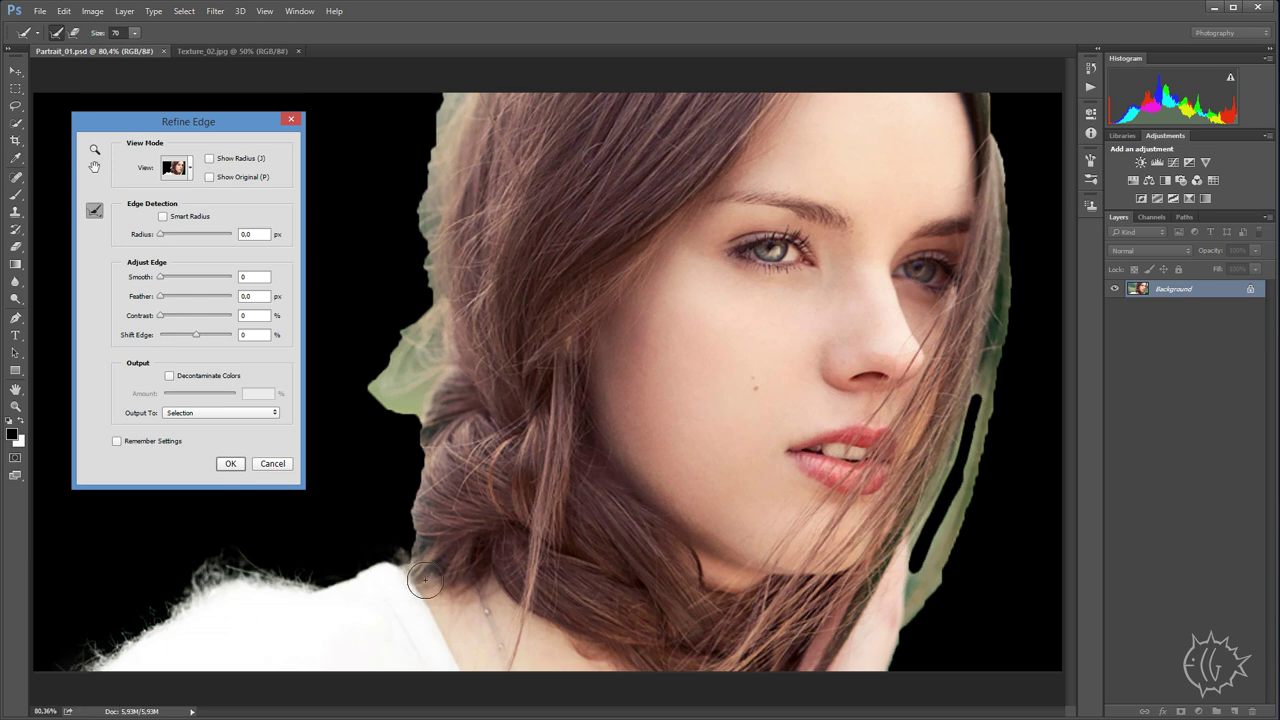
{"action": "left_click_drag", "start_coordinate": [418, 572], "coordinate": [444, 488]}
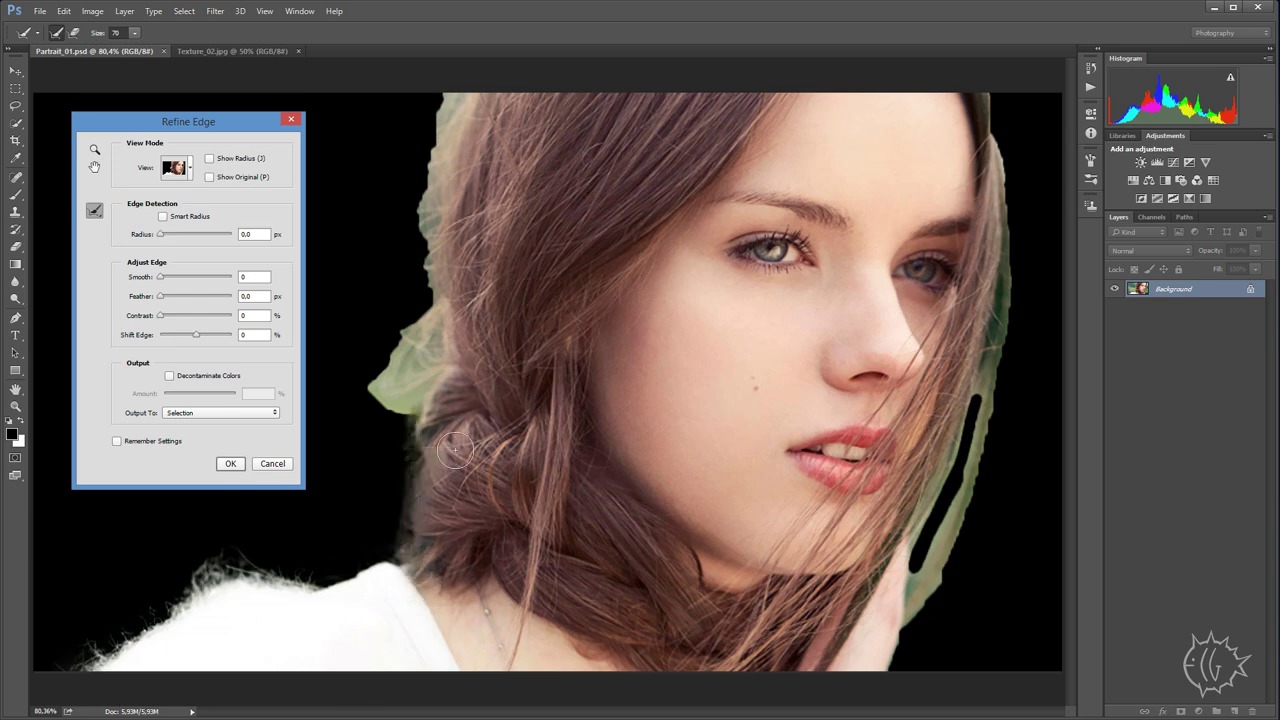
{"action": "mouse_move", "coordinate": [436, 408]}
{"action": "left_mouse_down"}
{"action": "mouse_move", "coordinate": [418, 400]}
{"action": "mouse_move", "coordinate": [405, 290]}
{"action": "mouse_move", "coordinate": [463, 111]}
{"action": "mouse_move", "coordinate": [421, 308]}
{"action": "mouse_move", "coordinate": [413, 228]}
{"action": "left_mouse_up"}
- Refine the right hair edge down to the hand and the fringe beside the braid with smaller brushes
{"action": "mouse_move", "coordinate": [980, 145]}
{"action": "left_mouse_down"}
{"action": "mouse_move", "coordinate": [1011, 109]}
{"action": "mouse_move", "coordinate": [1029, 186]}
{"action": "mouse_move", "coordinate": [1031, 346]}
{"action": "mouse_move", "coordinate": [999, 508]}
{"action": "mouse_move", "coordinate": [898, 691]}
{"action": "left_mouse_up"}
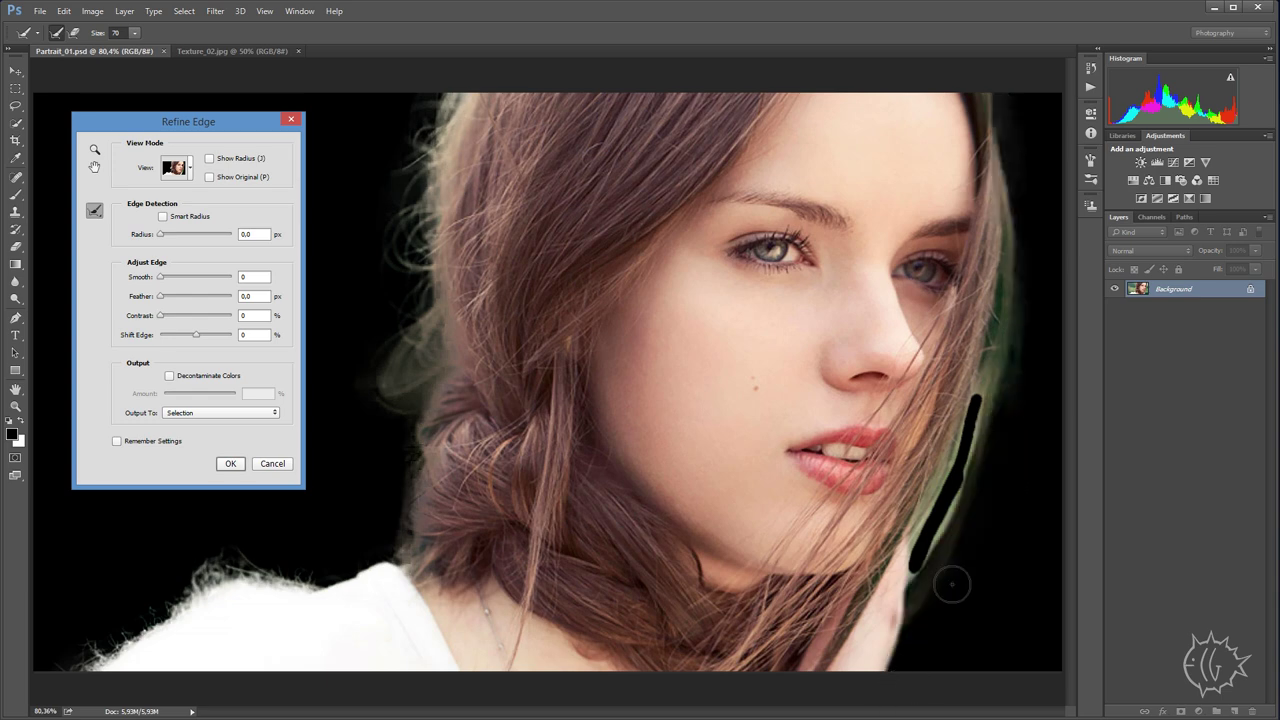
{"action": "key", "text": "bracketleft"}
{"action": "key", "text": "bracketleft"}
{"action": "key", "text": "bracketleft"}
{"action": "mouse_move", "coordinate": [987, 411]}
{"action": "left_mouse_down"}
{"action": "mouse_move", "coordinate": [920, 584]}
{"action": "mouse_move", "coordinate": [979, 433]}
{"action": "mouse_move", "coordinate": [1006, 311]}
{"action": "left_mouse_up"}
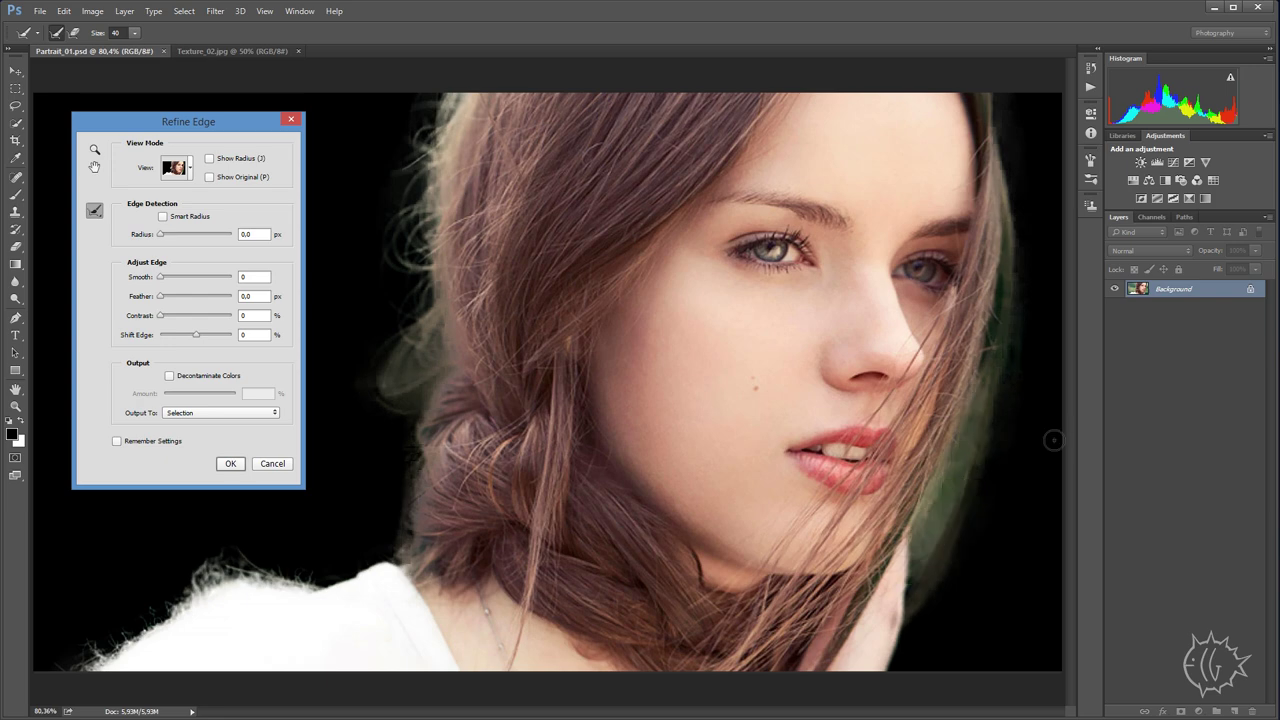
{"action": "key", "text": "bracketleft"}
{"action": "key", "text": "bracketleft"}
{"action": "key", "text": "bracketleft"}
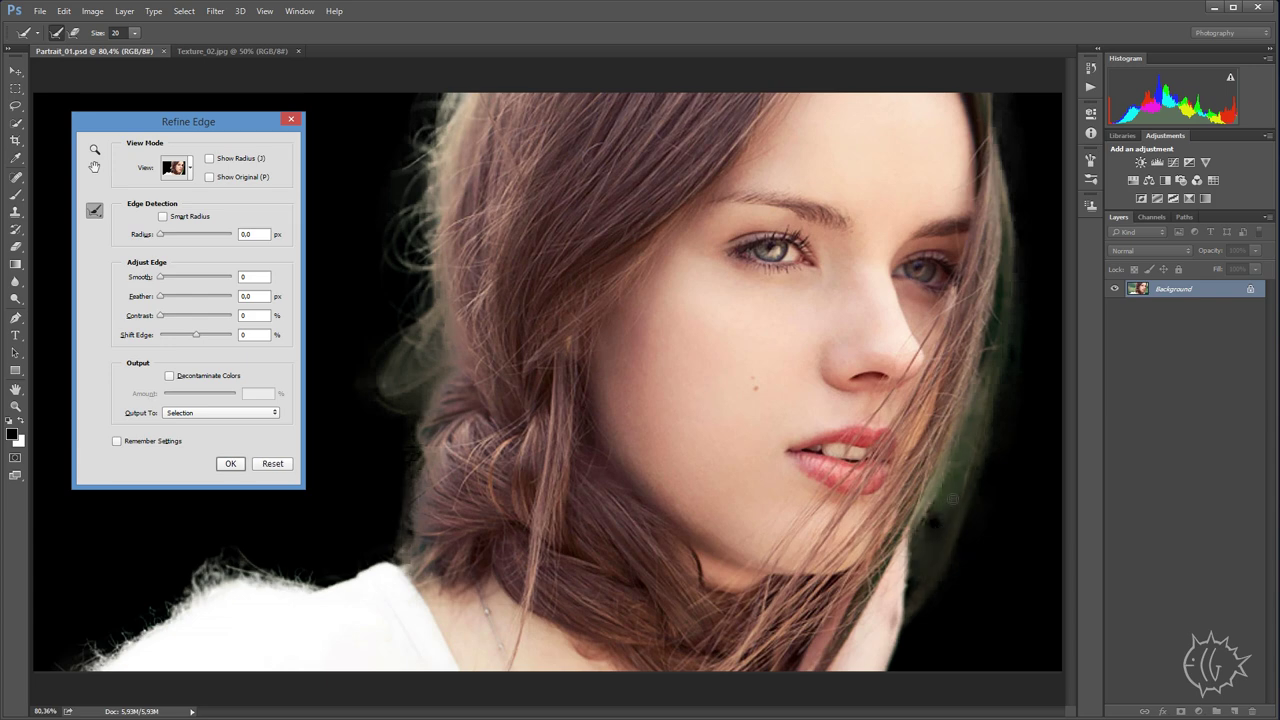
{"action": "left_click_drag", "start_coordinate": [964, 498], "coordinate": [950, 470]}
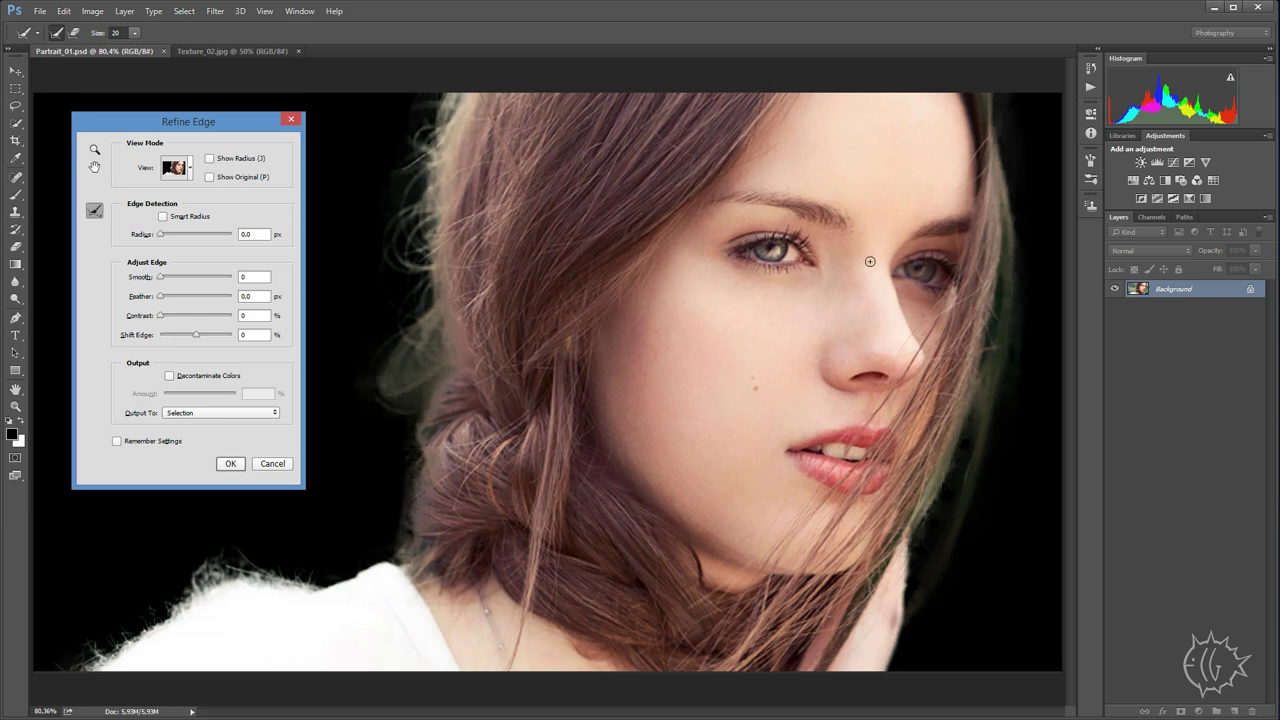
{"action": "left_click_drag", "start_coordinate": [438, 340], "coordinate": [436, 400]}
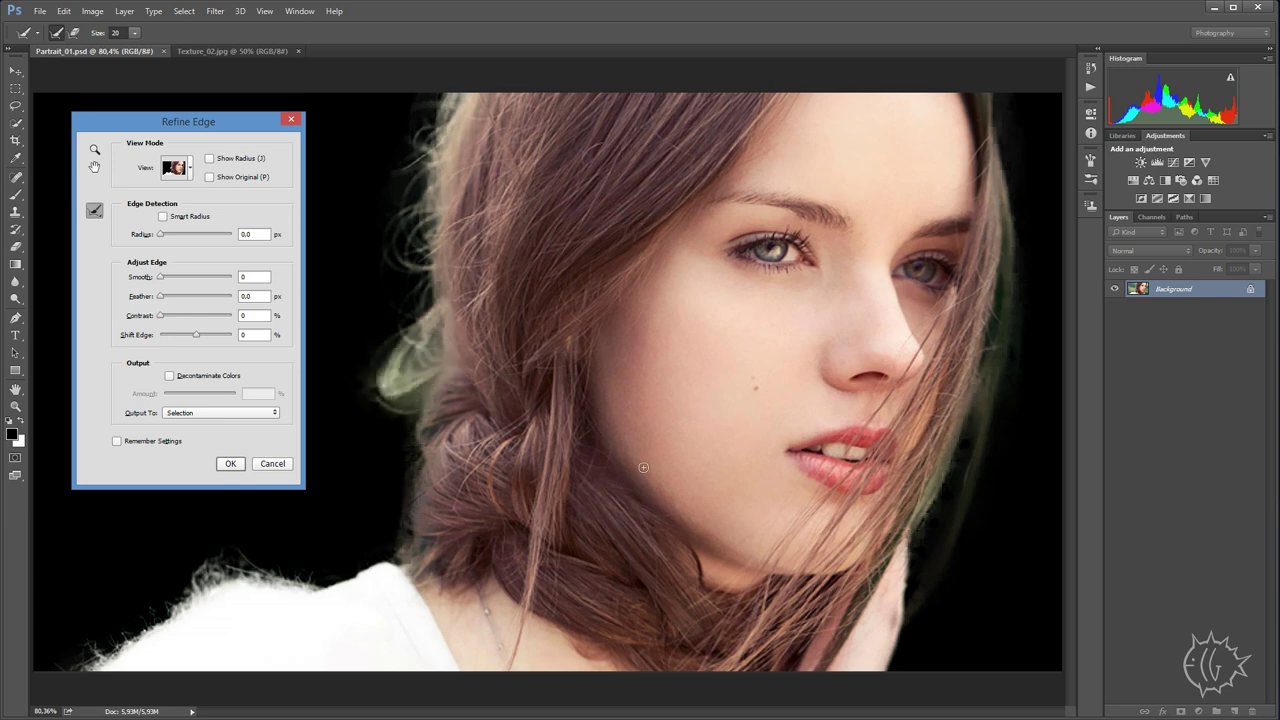
{"action": "left_click_drag", "start_coordinate": [221, 121], "coordinate": [236, 124]}
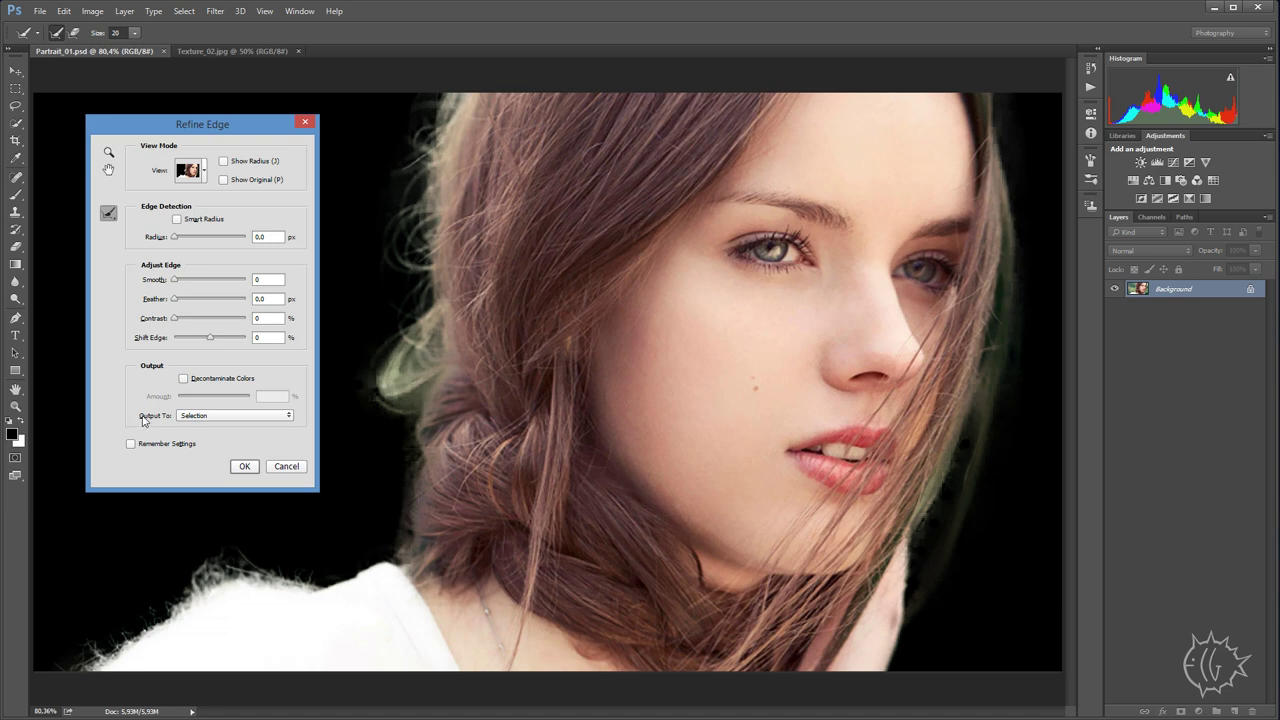
- Output the refined edge as a New Layer with Layer Mask and apply it
{"action": "left_click", "coordinate": [198, 421]}
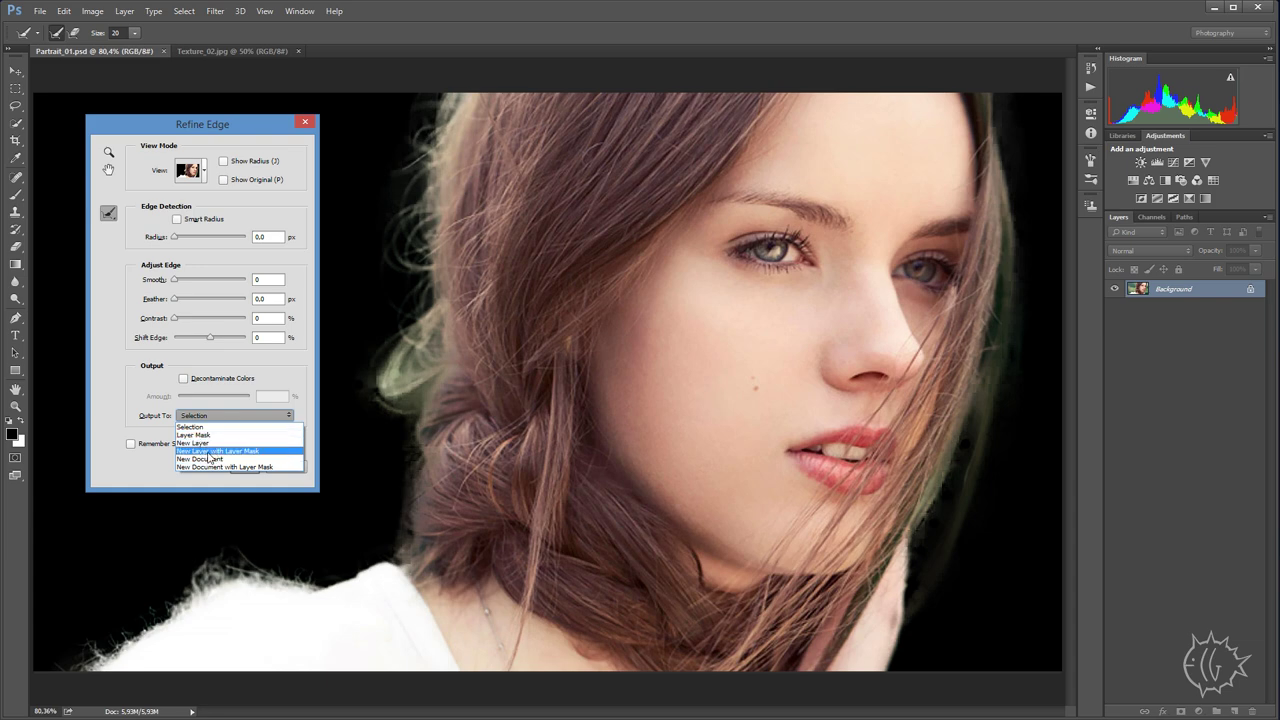
{"action": "left_click", "coordinate": [208, 452]}
{"action": "left_click", "coordinate": [245, 467]}
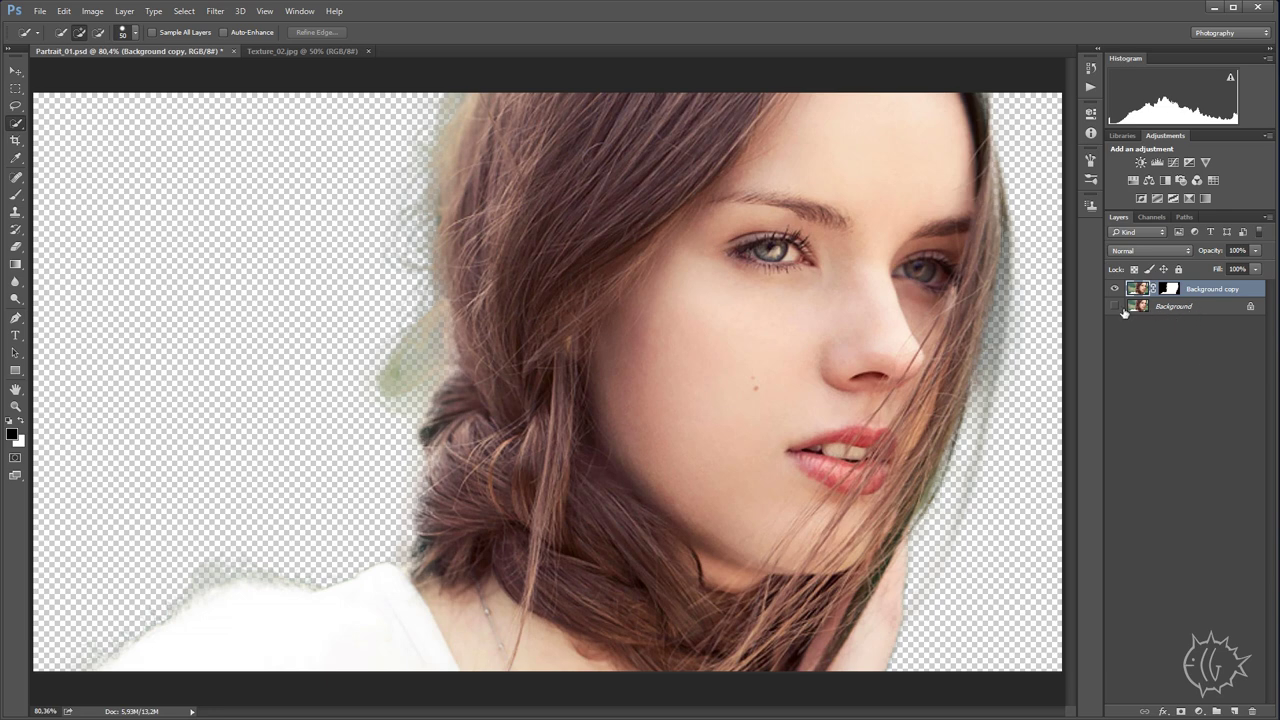
- Show and select the Background layer, then add a Curves adjustment bent into a contrast S-curve
{"action": "left_click", "coordinate": [1116, 306]}
{"action": "left_click", "coordinate": [1185, 310]}
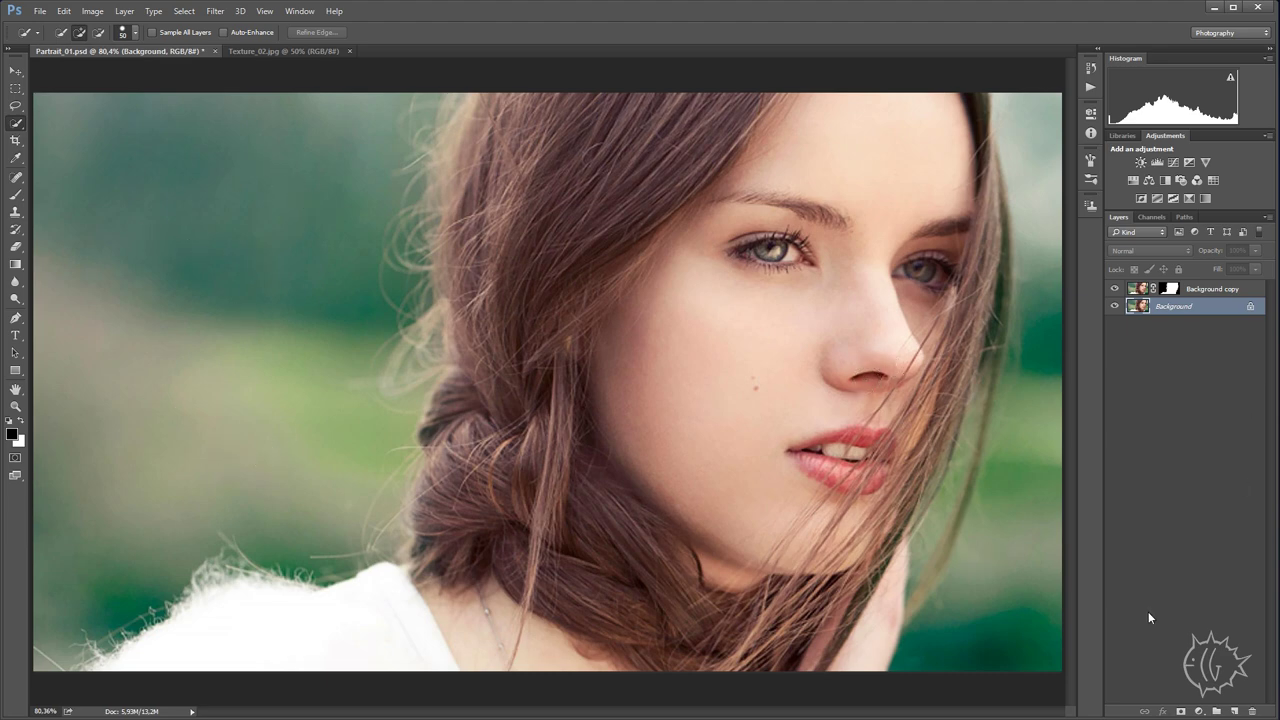
{"action": "left_click", "coordinate": [1198, 711]}
{"action": "left_click", "coordinate": [1201, 504]}
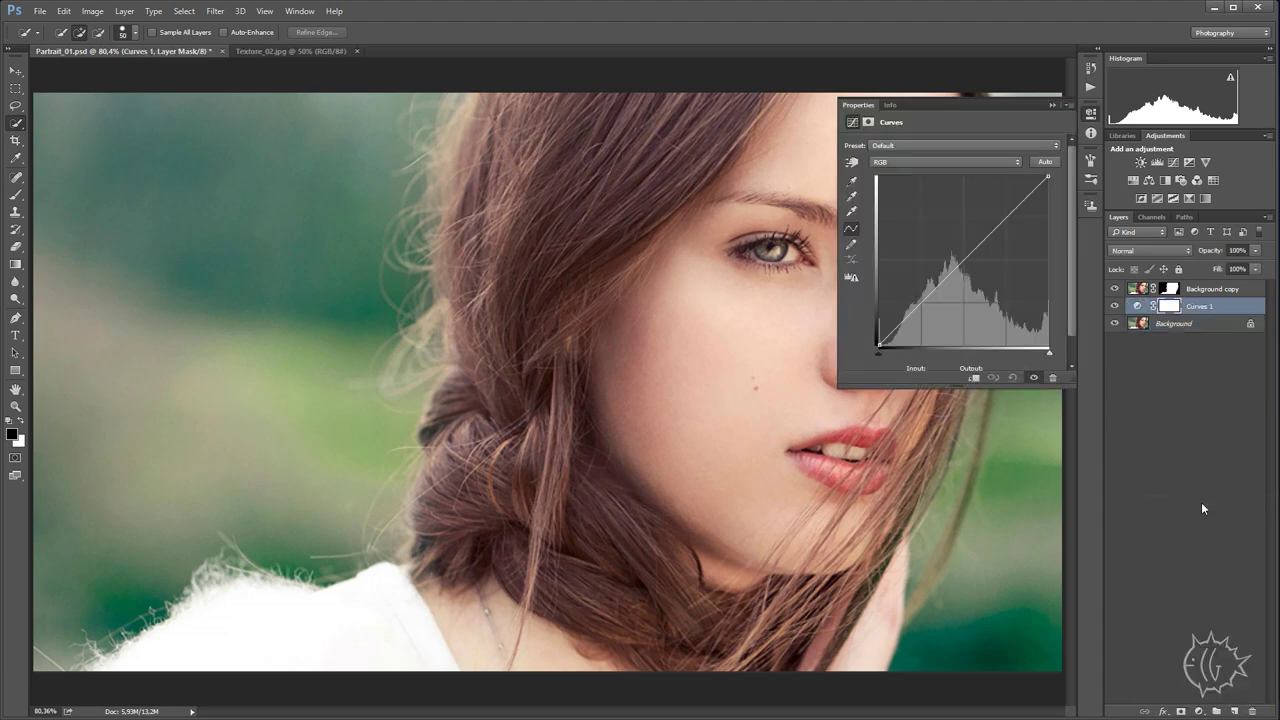
{"action": "left_click", "coordinate": [928, 320]}
{"action": "left_click_drag", "start_coordinate": [990, 250], "coordinate": [995, 239]}
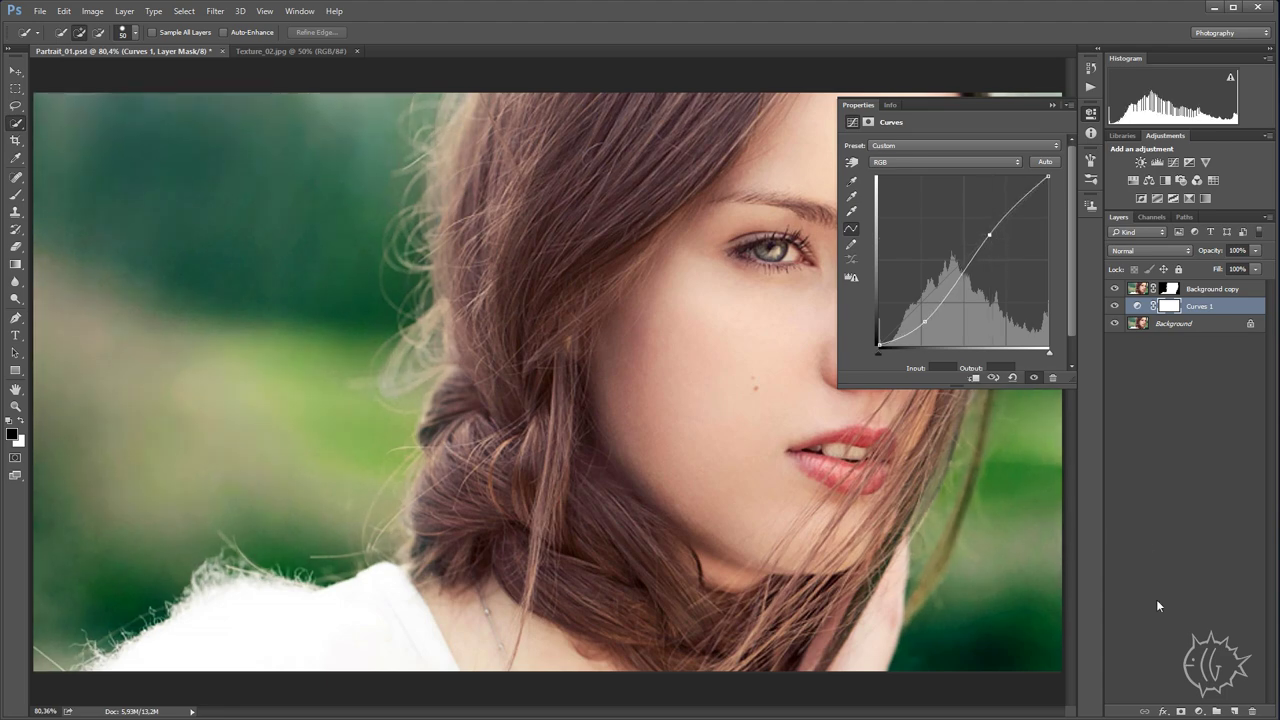
- Add a Hue/Saturation layer with Colorize, Saturation 55, Hue 211, then toggle the cutout to preview the tint
{"action": "left_click", "coordinate": [1199, 711]}
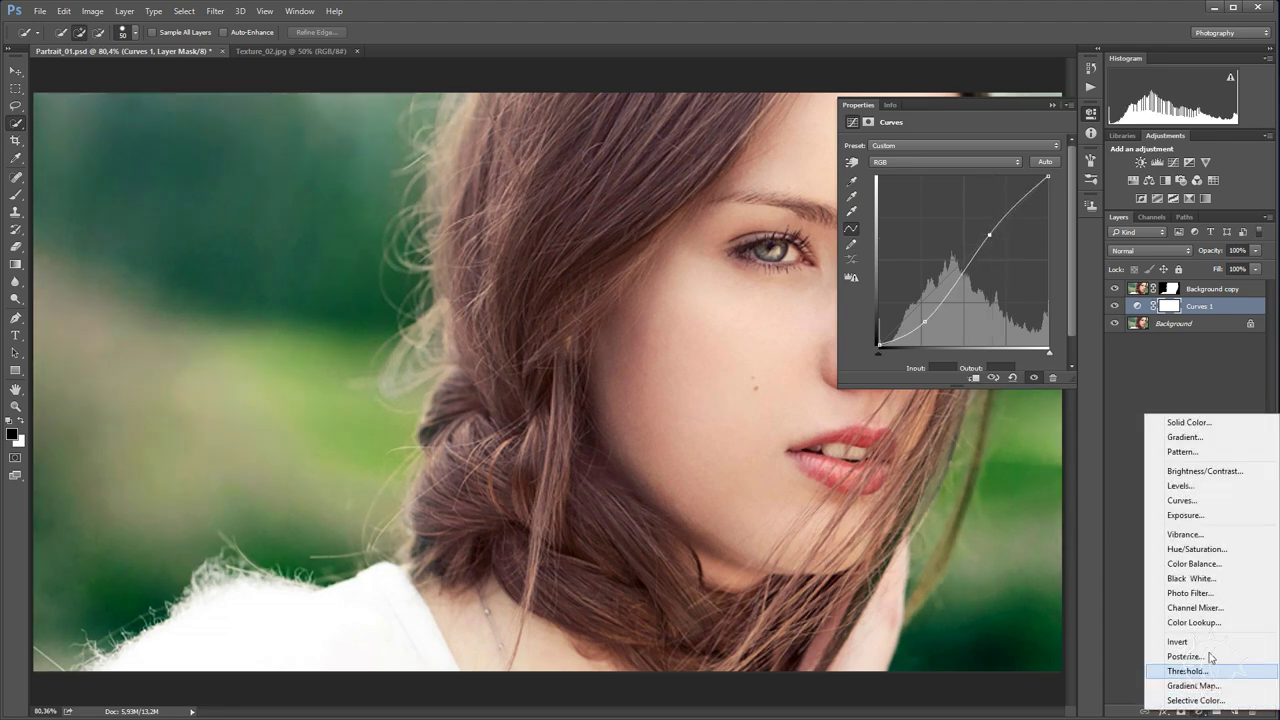
{"action": "left_click", "coordinate": [1196, 549]}
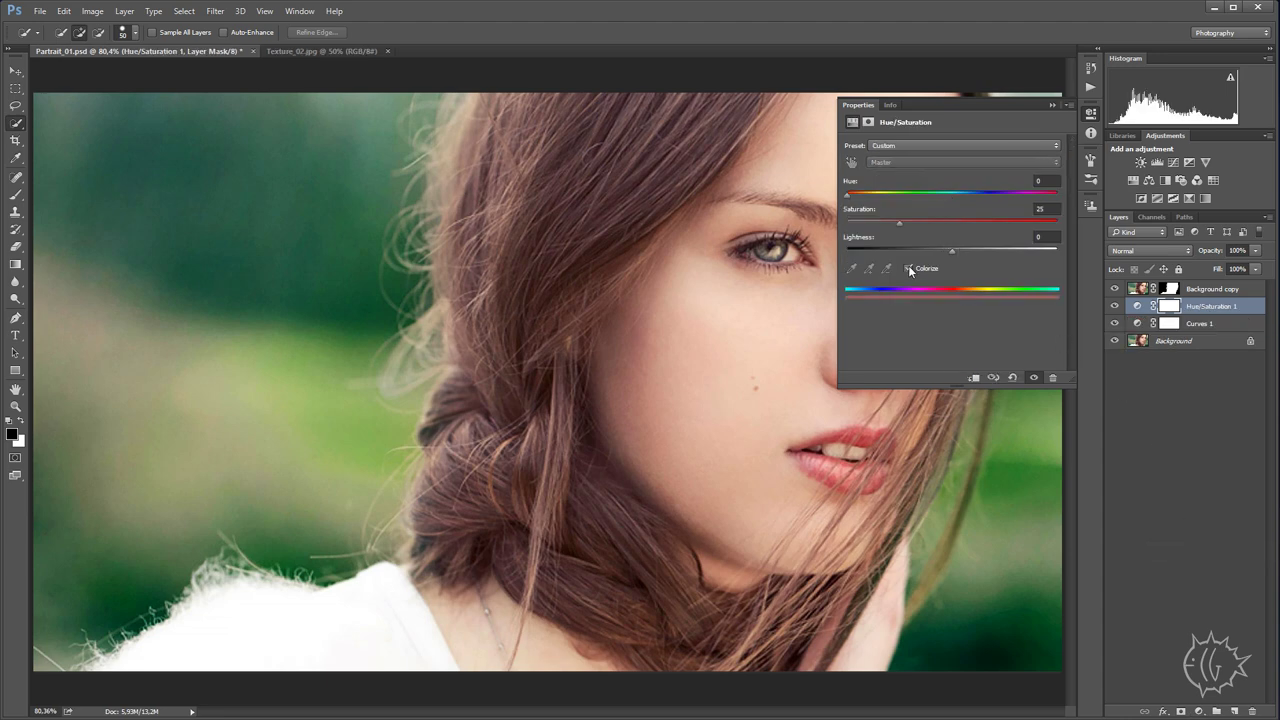
{"action": "left_click", "coordinate": [908, 268]}
{"action": "left_click_drag", "start_coordinate": [910, 225], "coordinate": [964, 232]}
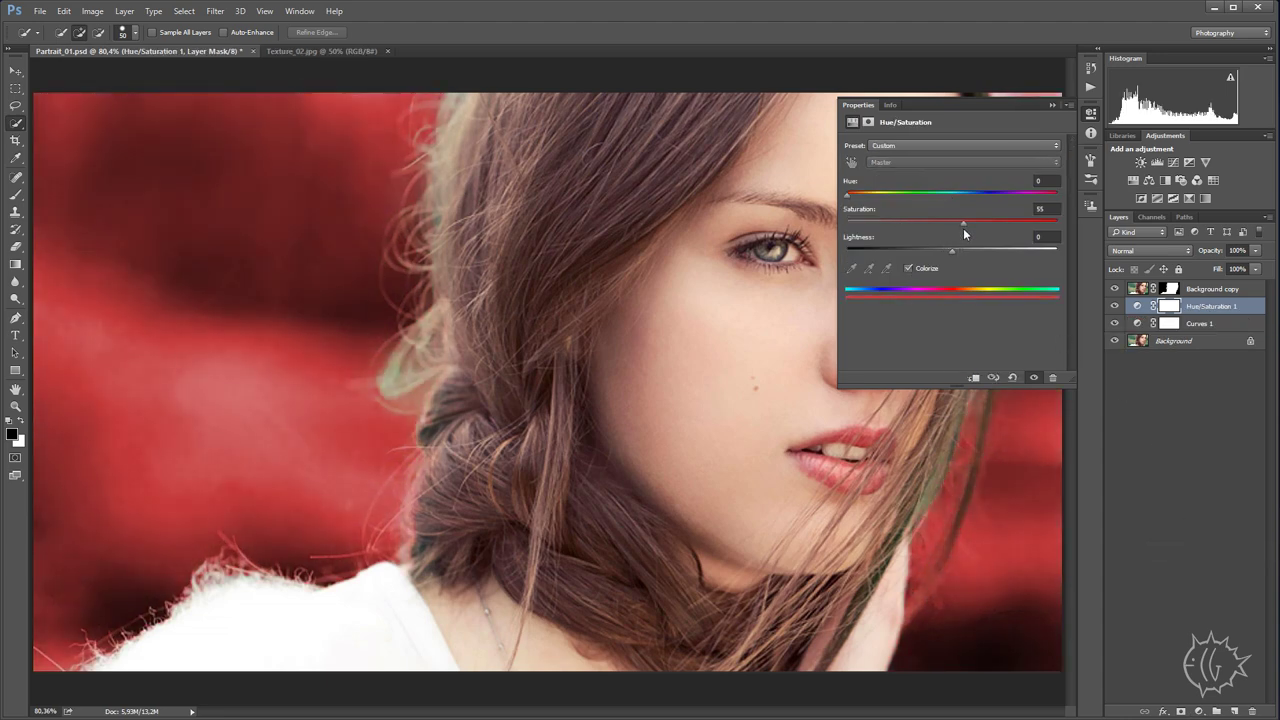
{"action": "left_click_drag", "start_coordinate": [846, 194], "coordinate": [971, 218]}
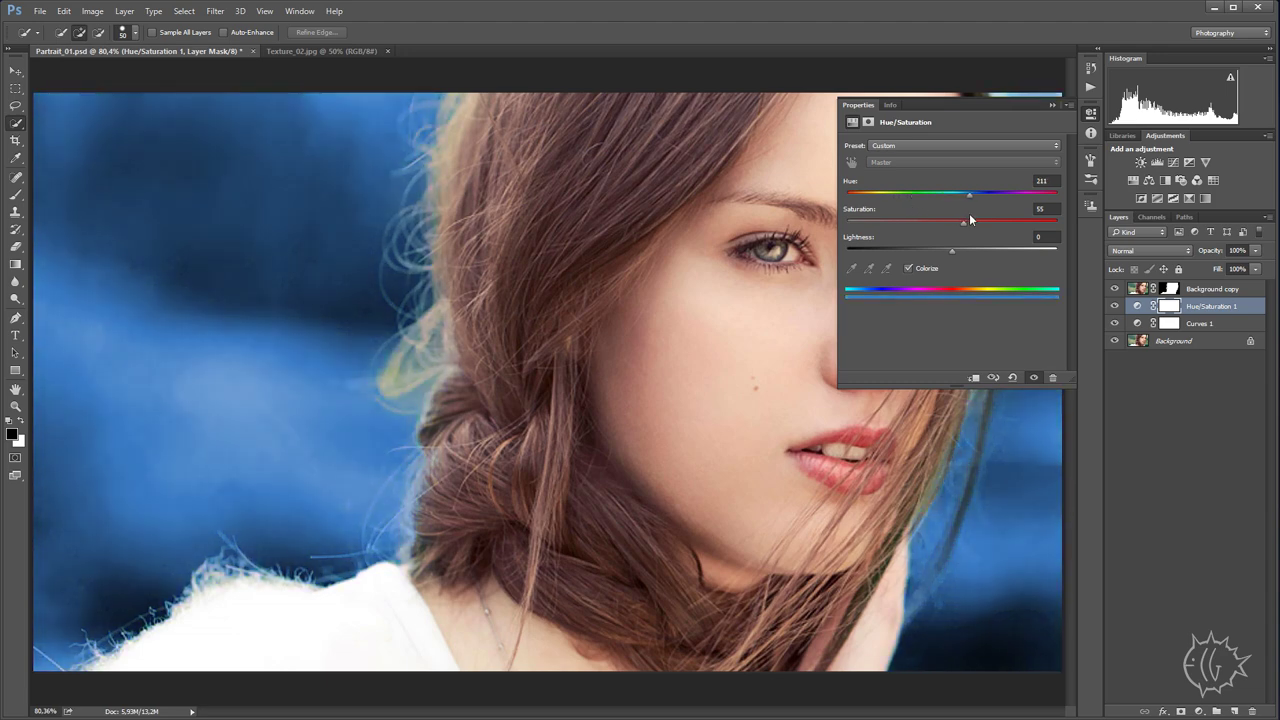
{"action": "left_click", "coordinate": [1088, 122]}
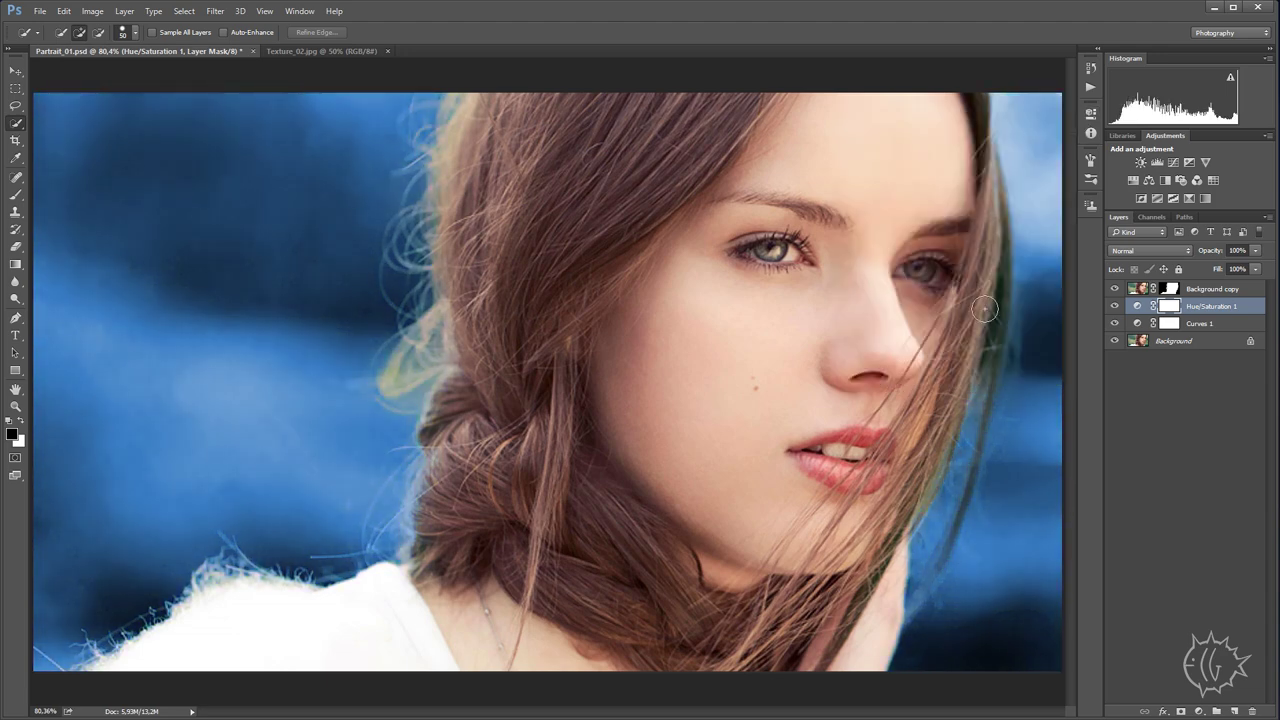
{"action": "left_click", "coordinate": [1115, 289]}
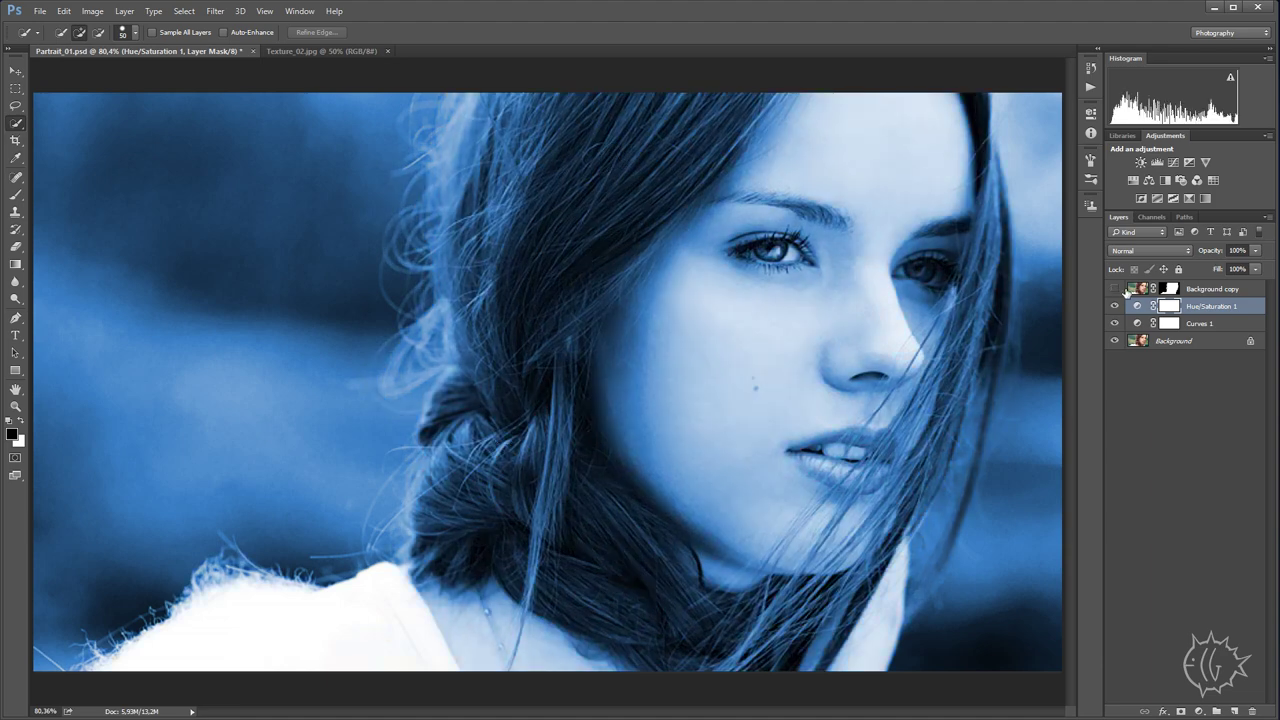
{"action": "left_click", "coordinate": [1115, 289]}
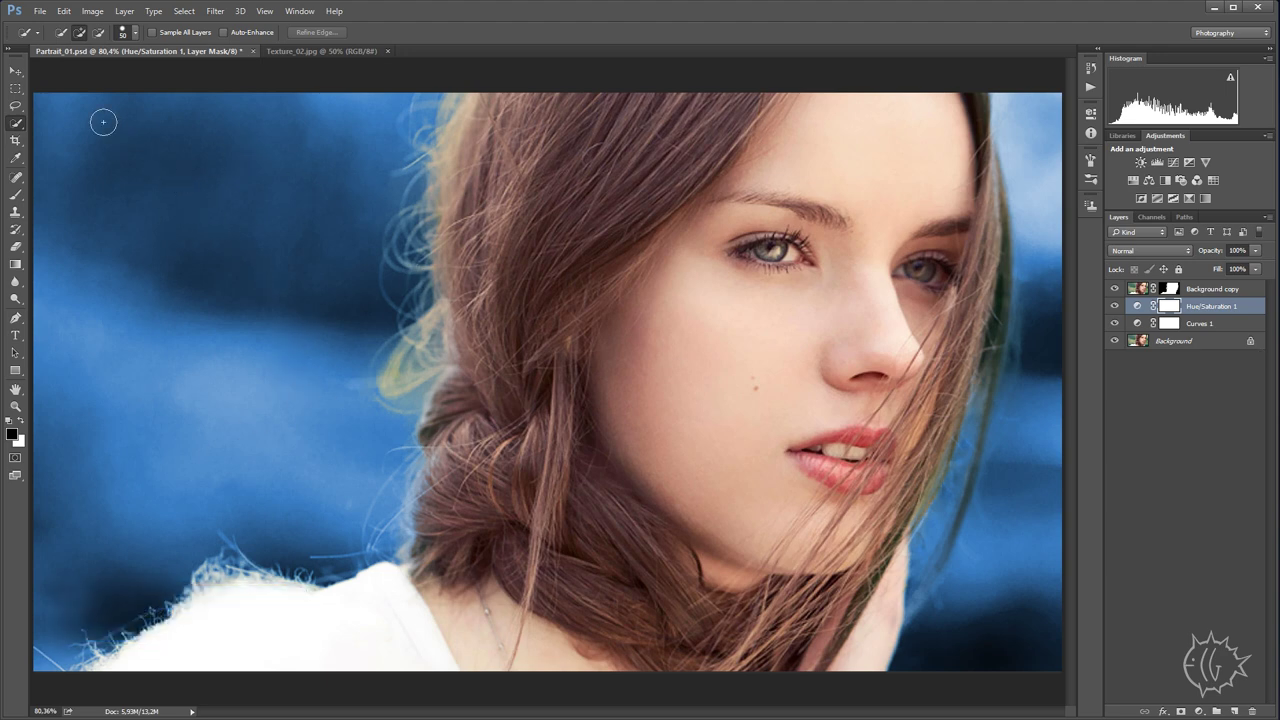
- Drag Texture_02.jpg into the portrait with the Move tool, shift it left, and select Background copy
{"action": "left_click", "coordinate": [15, 71]}
{"action": "left_click", "coordinate": [320, 51]}
{"action": "mouse_move", "coordinate": [410, 155]}
{"action": "left_mouse_down"}
{"action": "mouse_move", "coordinate": [163, 59]}
{"action": "mouse_move", "coordinate": [372, 238]}
{"action": "left_mouse_up"}
{"action": "left_click_drag", "start_coordinate": [300, 330], "coordinate": [228, 306]}
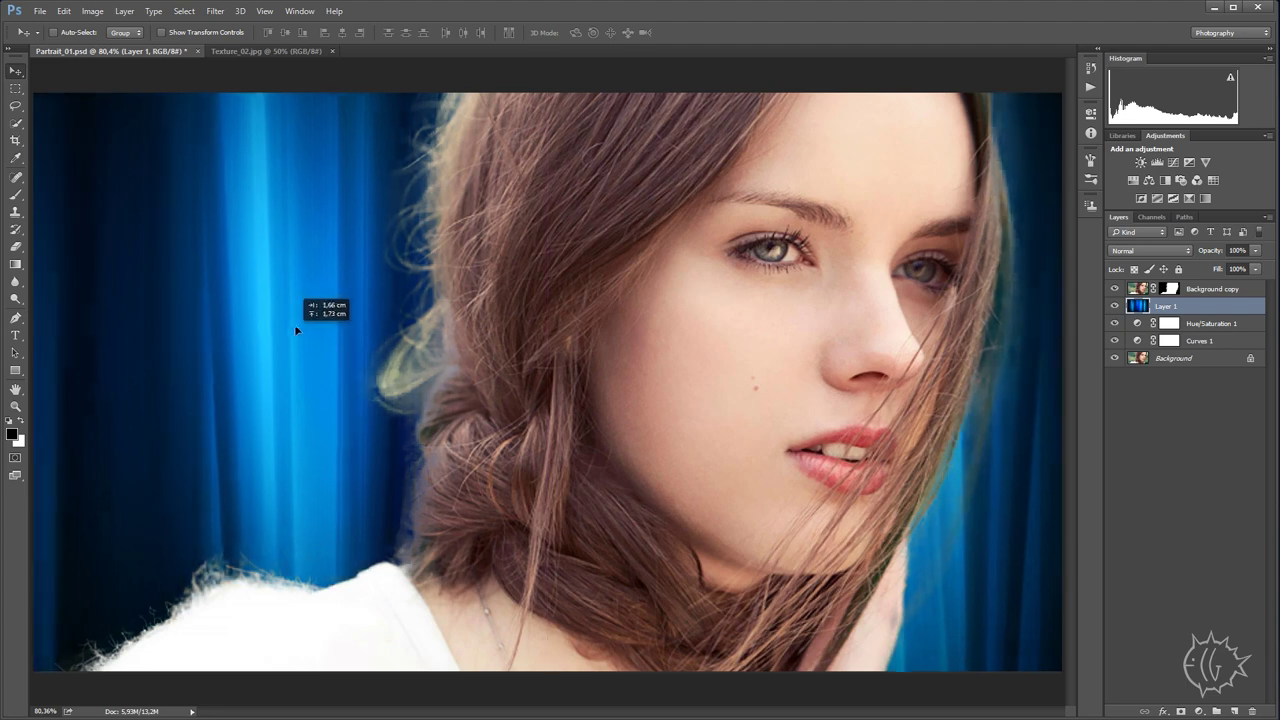
{"action": "left_click", "coordinate": [1210, 289]}
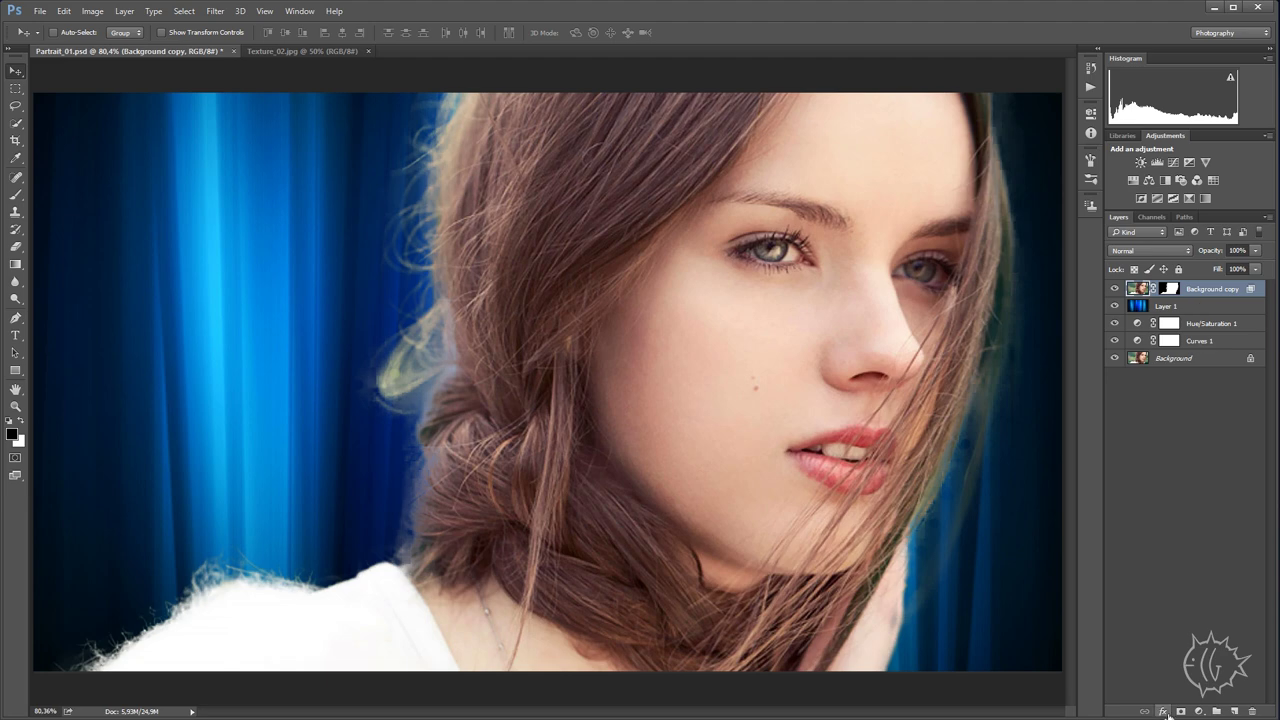
- Add an Inner Glow to the cutout with its colour sampled as a blue from the curtain
{"action": "left_click", "coordinate": [1163, 711]}
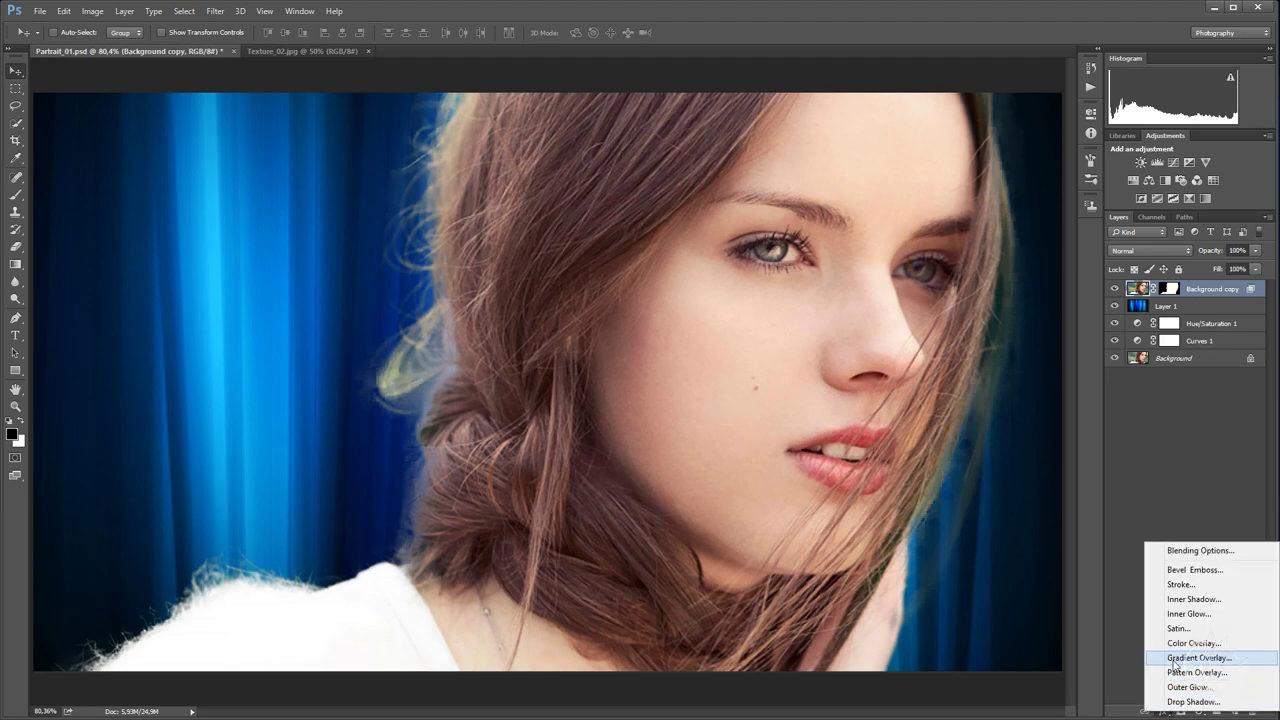
{"action": "left_click", "coordinate": [1187, 614]}
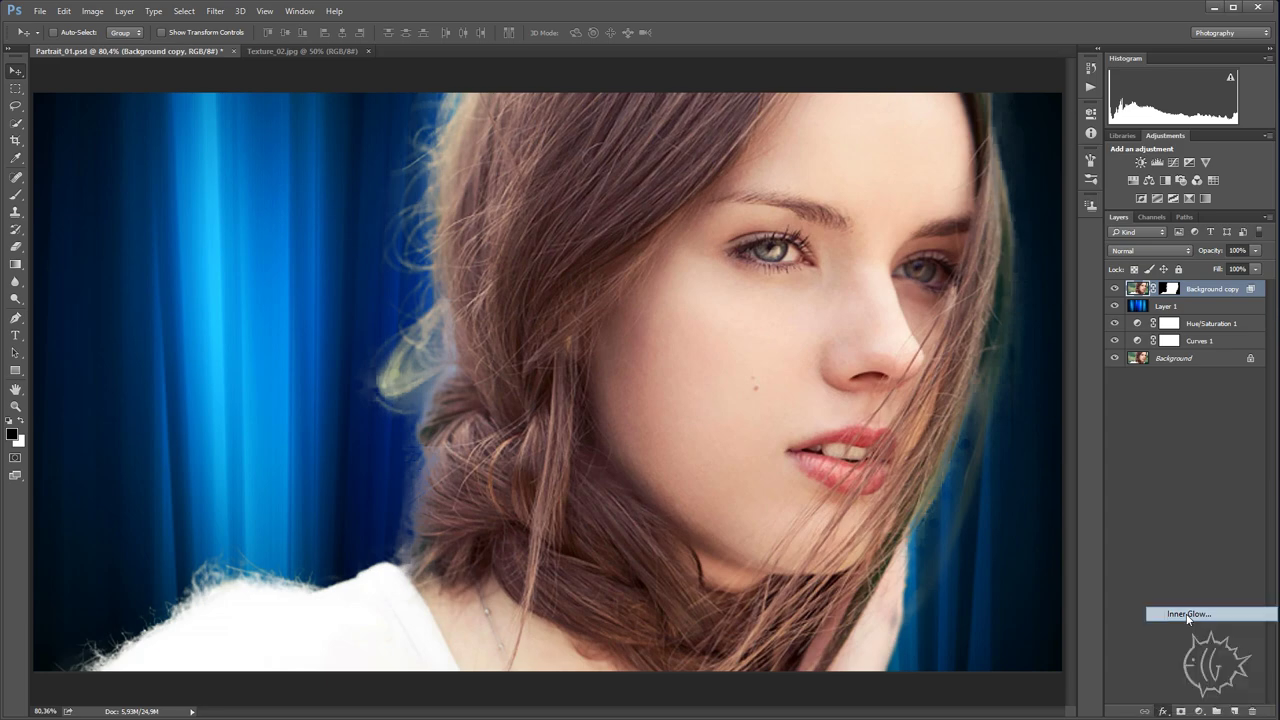
{"action": "left_click_drag", "start_coordinate": [422, 224], "coordinate": [957, 292]}
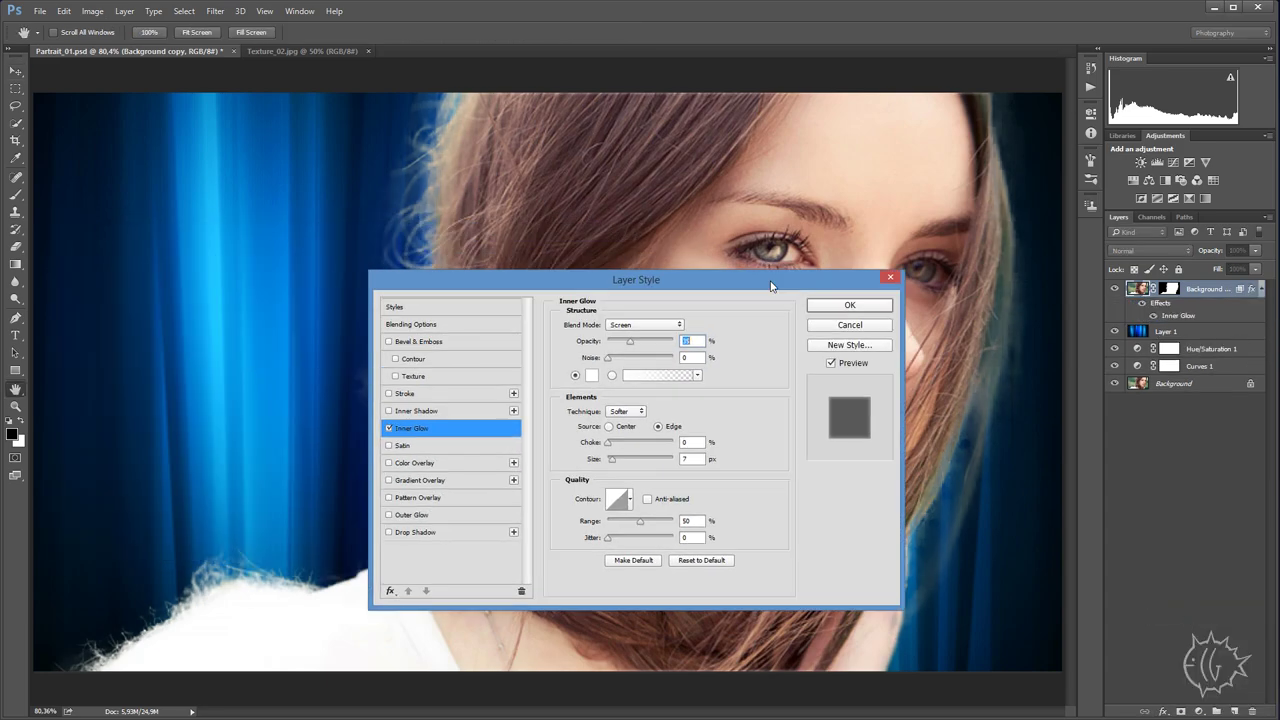
{"action": "left_click", "coordinate": [822, 392]}
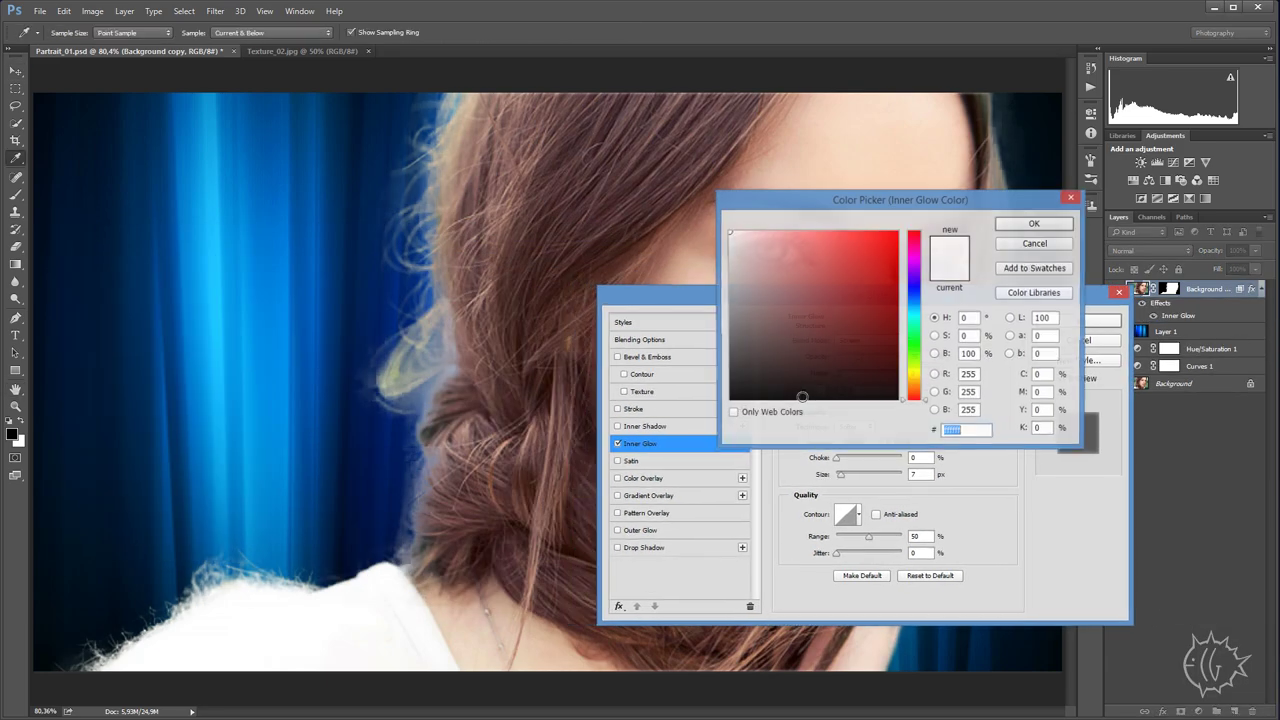
{"action": "left_click", "coordinate": [275, 337]}
{"action": "left_click", "coordinate": [268, 244]}
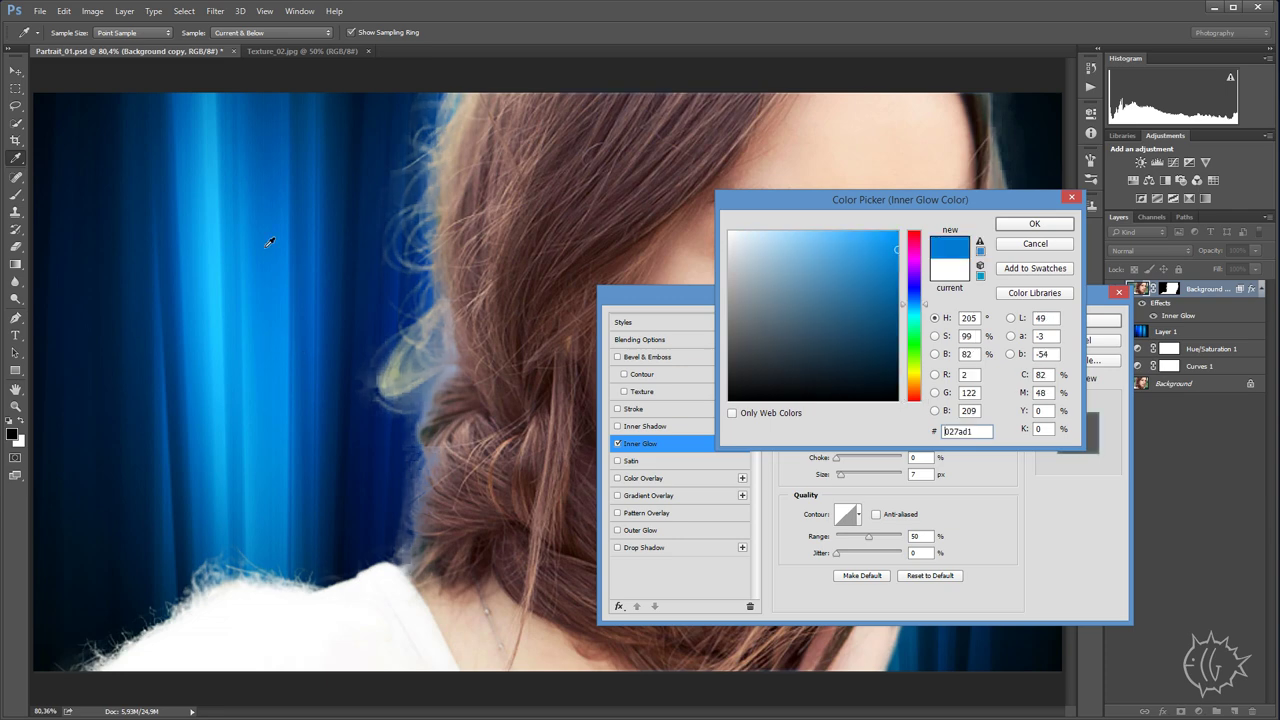
{"action": "left_click", "coordinate": [1034, 223]}
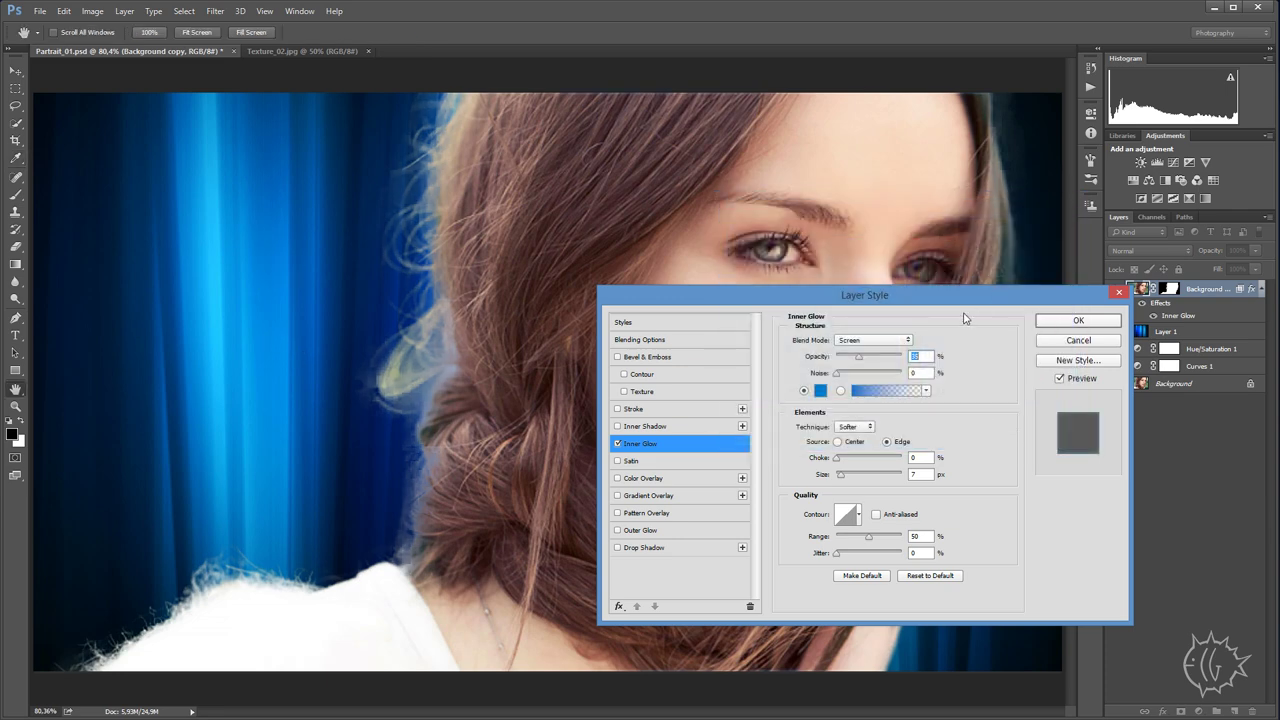
- Set the glow to Color blend mode, reduced opacity and 18 px size, and apply it
{"action": "left_click", "coordinate": [880, 341]}
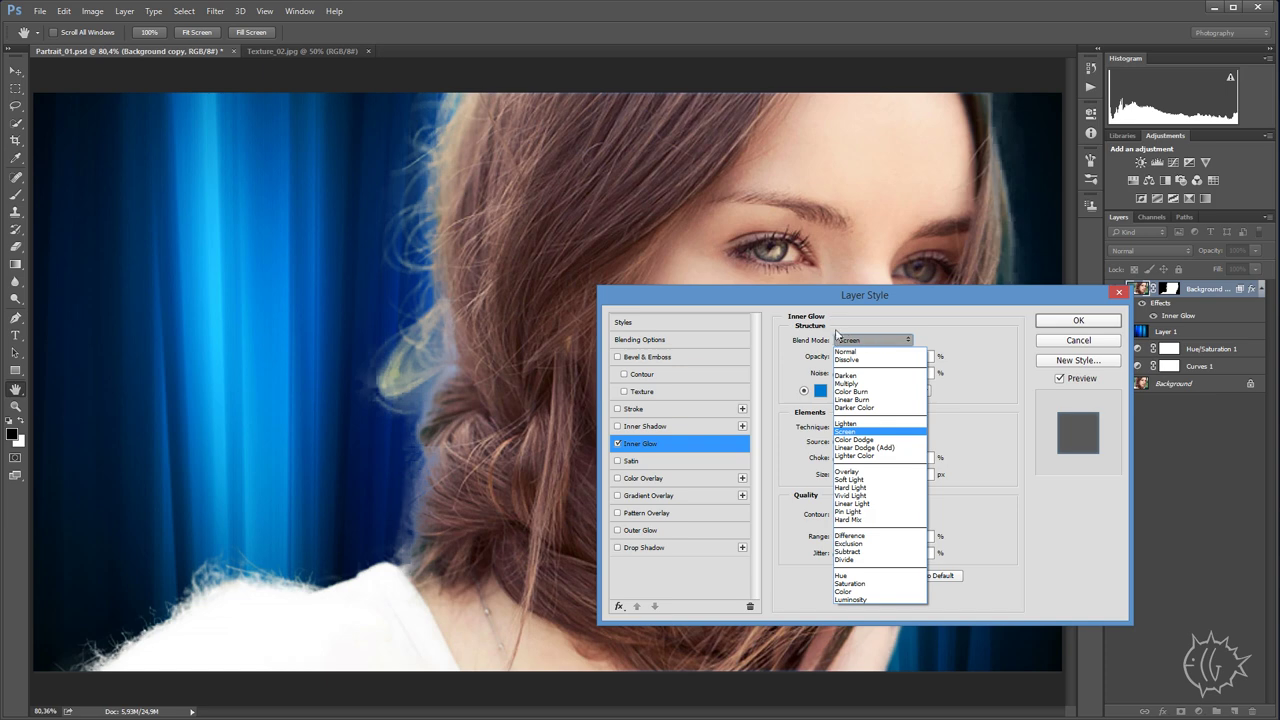
{"action": "left_click", "coordinate": [858, 591]}
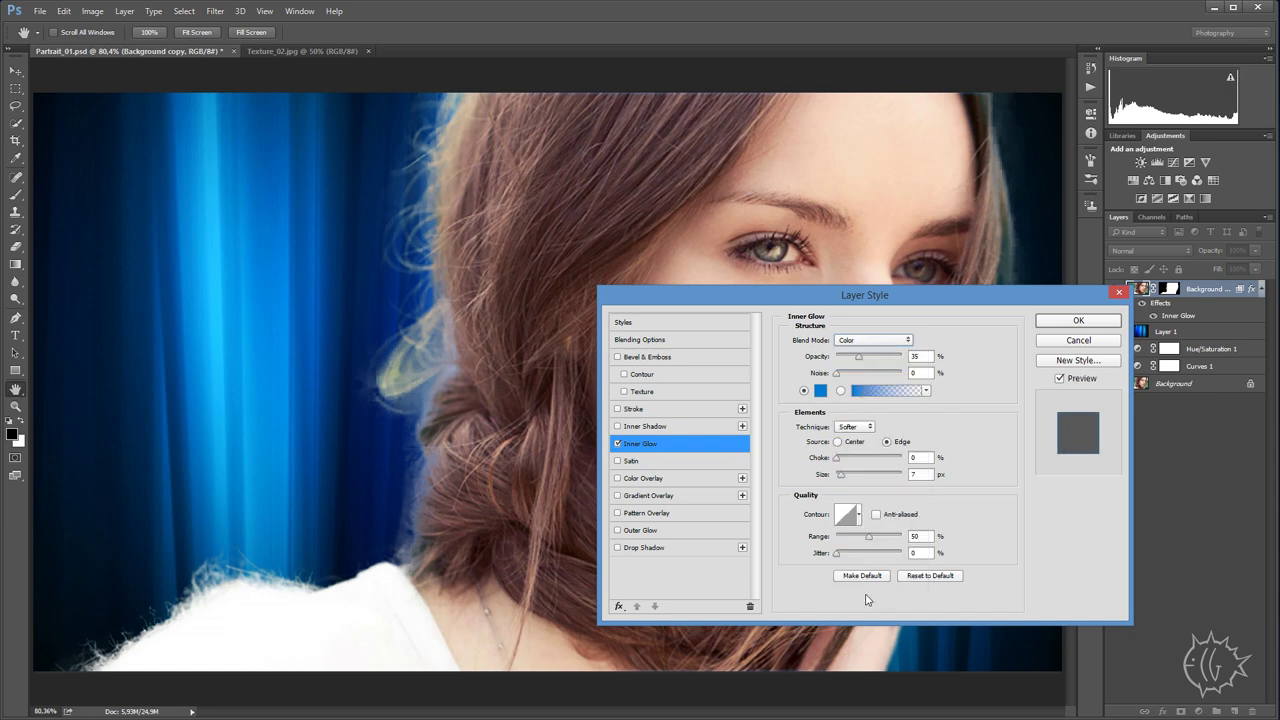
{"action": "mouse_move", "coordinate": [858, 357]}
{"action": "left_mouse_down"}
{"action": "mouse_move", "coordinate": [907, 362]}
{"action": "mouse_move", "coordinate": [884, 360]}
{"action": "left_mouse_up"}
{"action": "left_click_drag", "start_coordinate": [842, 480], "coordinate": [855, 477]}
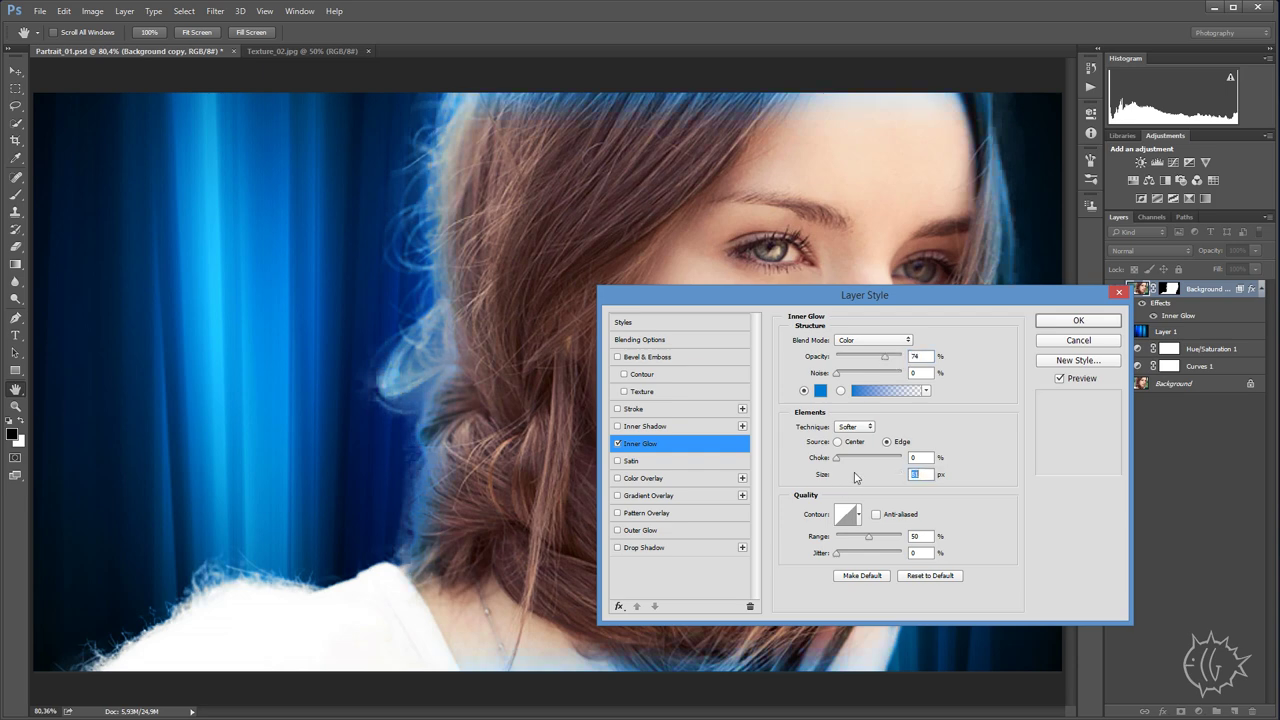
{"action": "left_click_drag", "start_coordinate": [884, 361], "coordinate": [878, 358]}
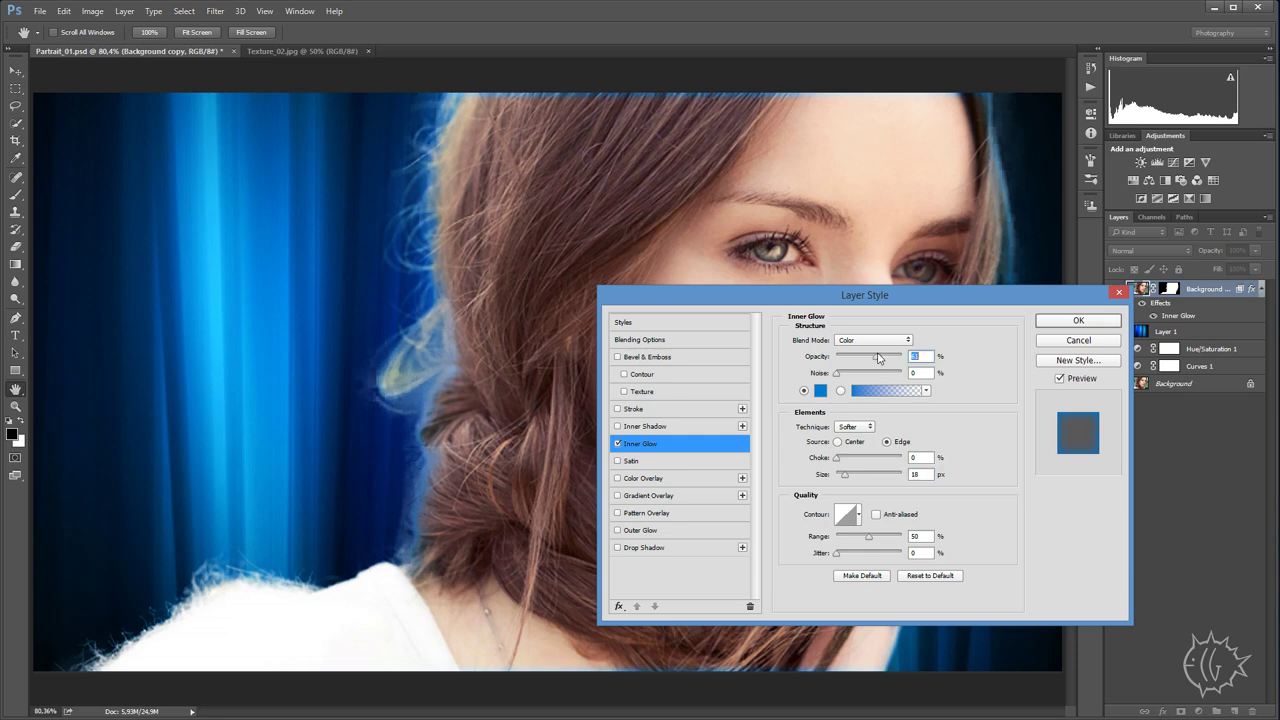
{"action": "left_click", "coordinate": [1053, 320]}
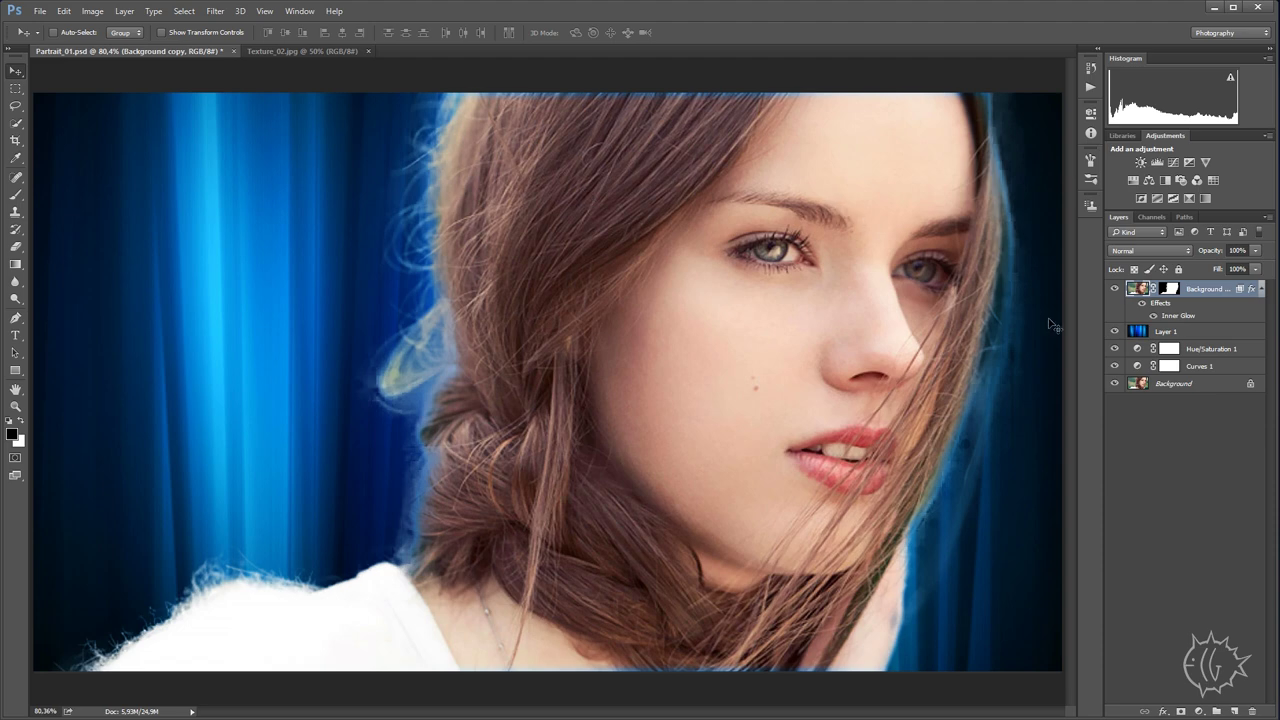
- Convert the Inner Glow effect into its own layer, add a layer mask to it, and switch to Brush
{"action": "right_click", "coordinate": [1177, 318]}
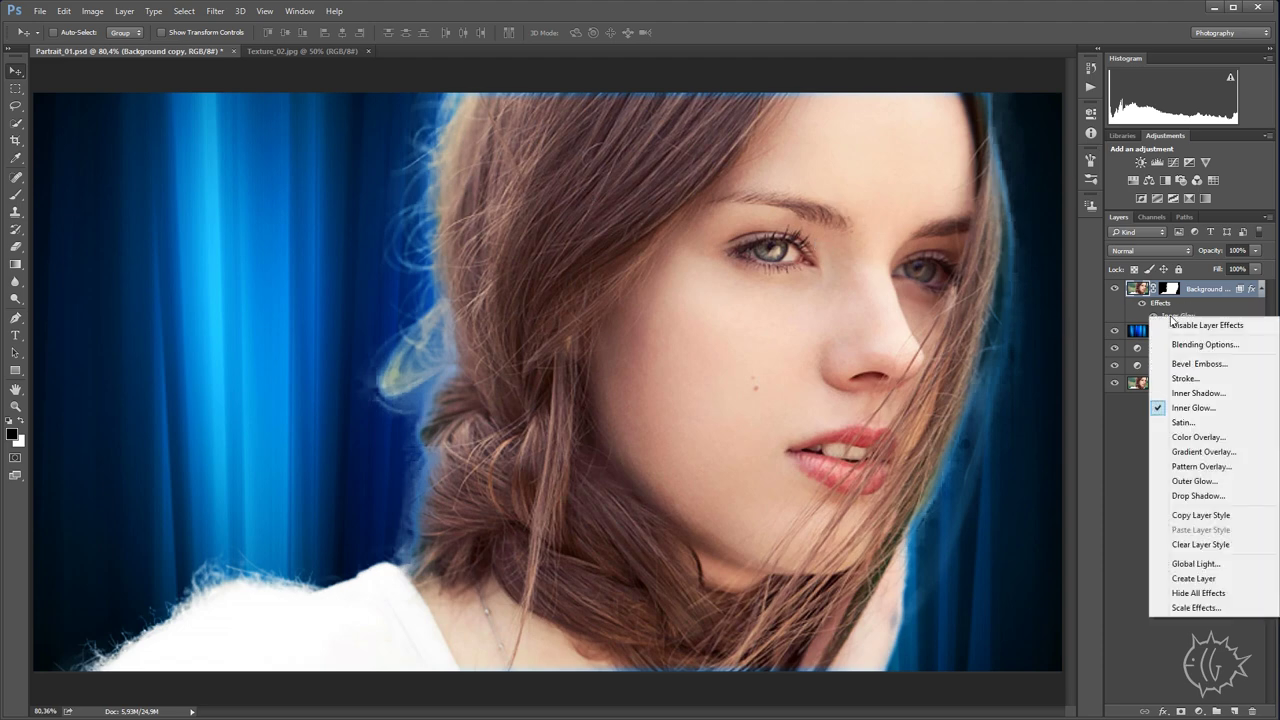
{"action": "left_click", "coordinate": [1192, 579]}
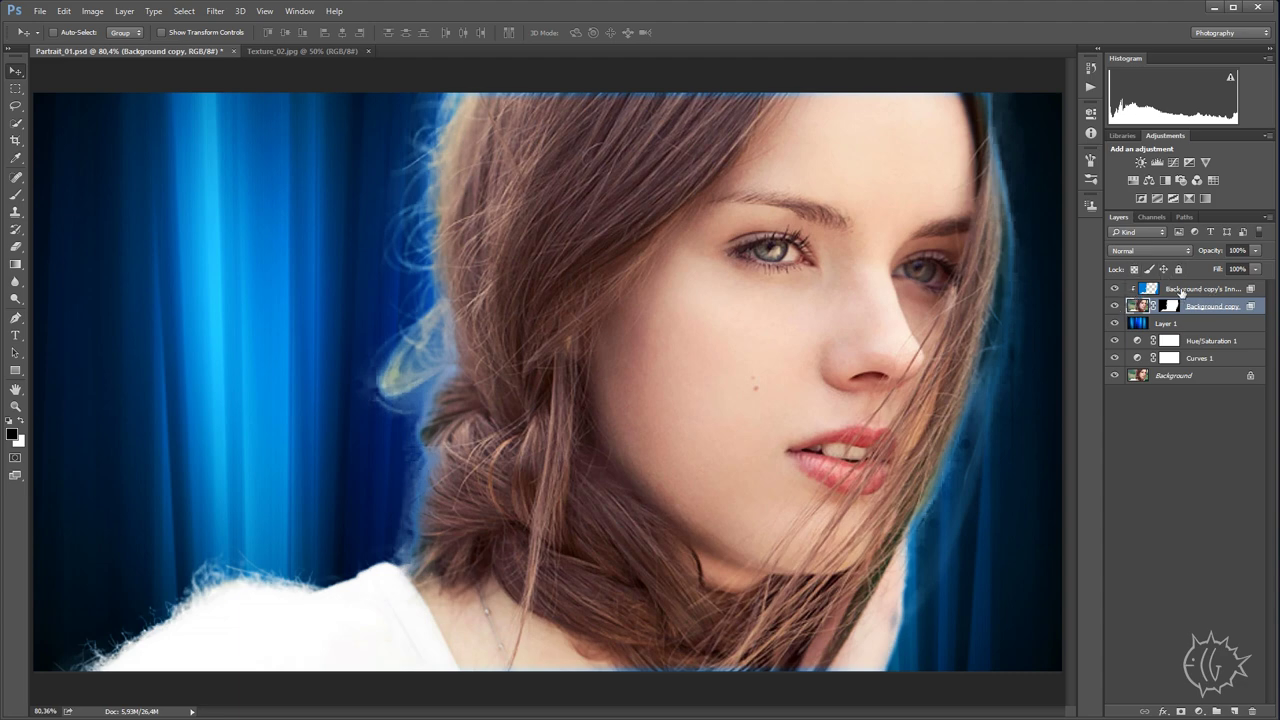
{"action": "left_click", "coordinate": [1182, 291]}
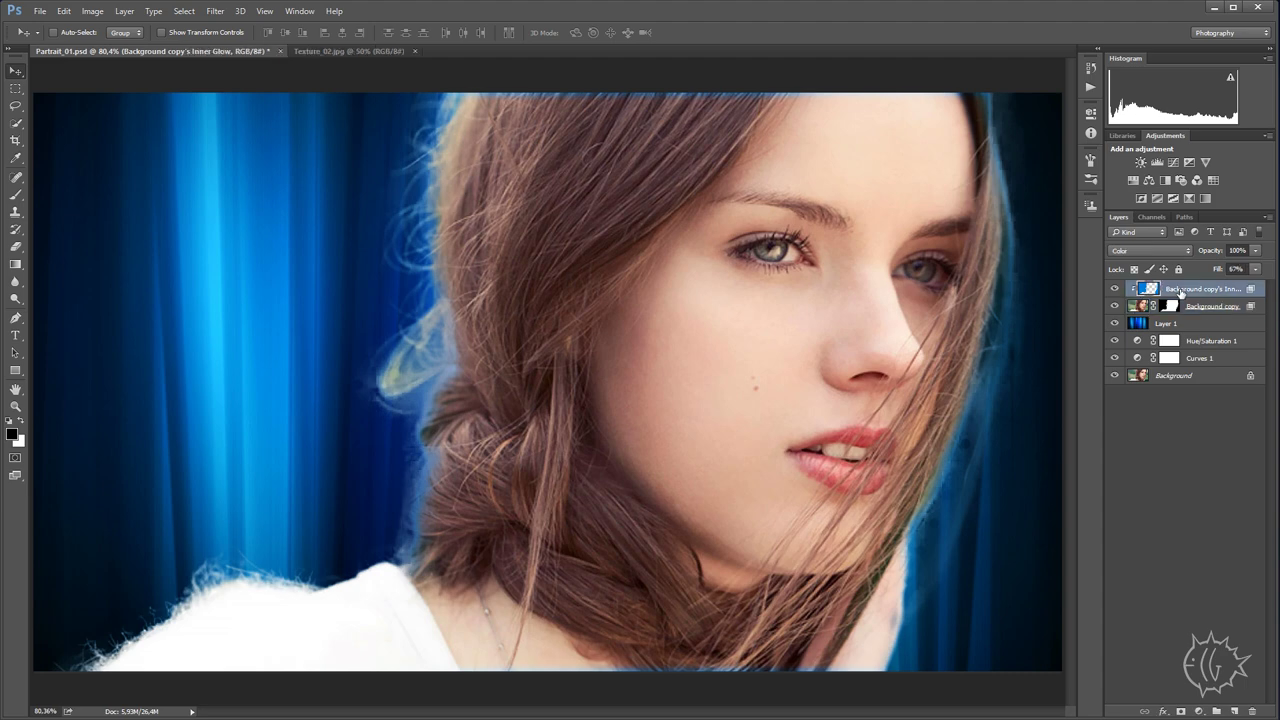
{"action": "left_click", "coordinate": [1181, 711]}
{"action": "key", "text": "b"}
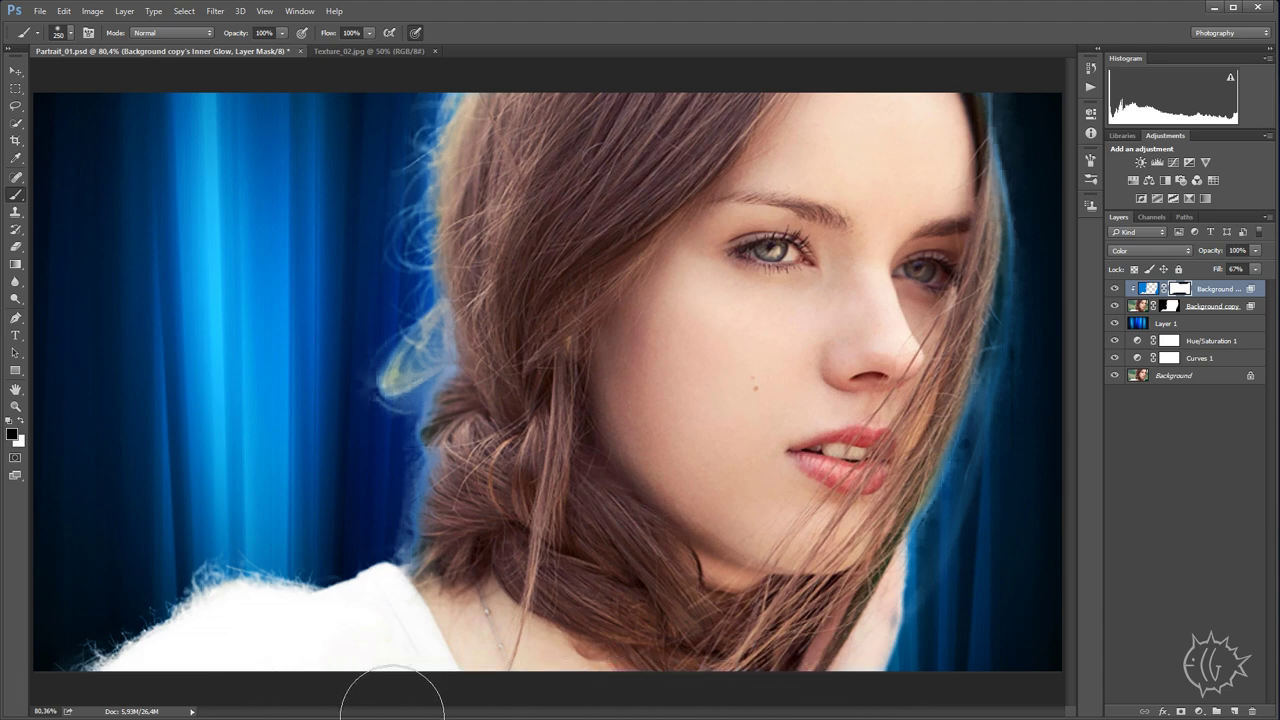
- Set the Inner Glow layer's opacity to 84% and hide the curtain texture on Layer 1
{"action": "left_click", "coordinate": [1257, 262]}
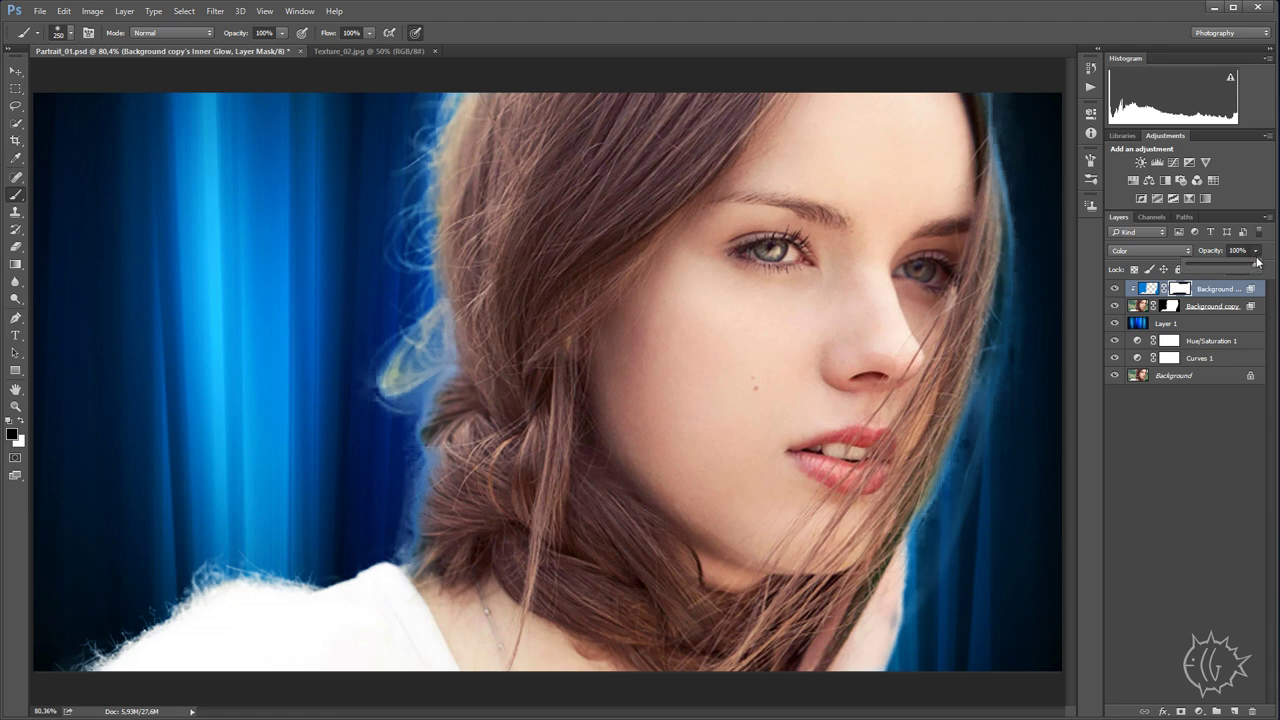
{"action": "left_click_drag", "start_coordinate": [1257, 269], "coordinate": [1245, 270]}
{"action": "left_click", "coordinate": [1261, 260]}
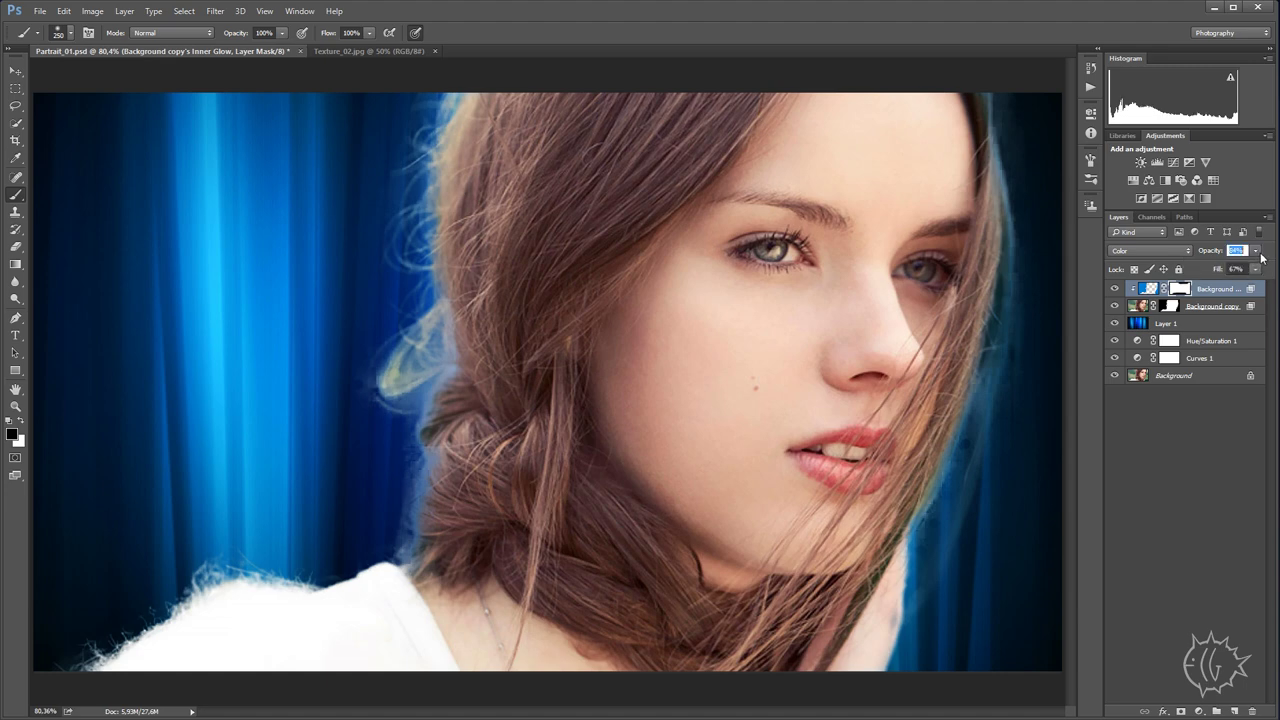
{"action": "key", "text": "Return"}
{"action": "left_click", "coordinate": [1115, 323]}
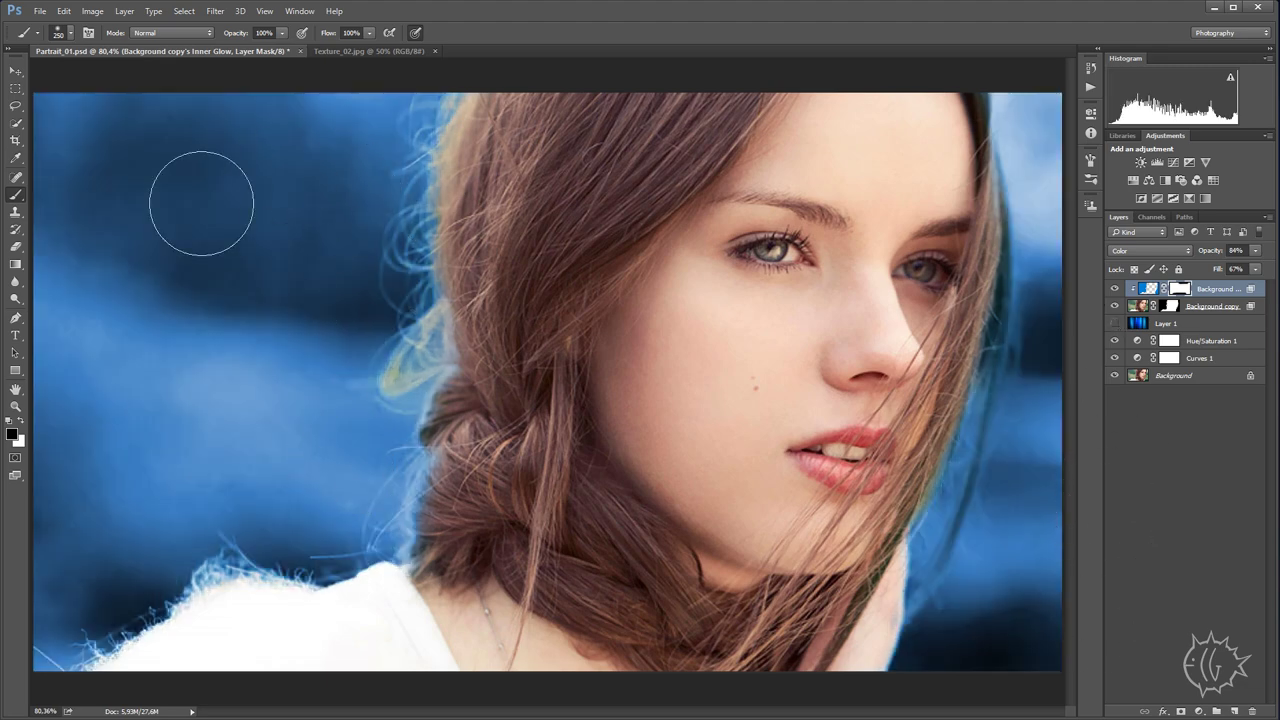